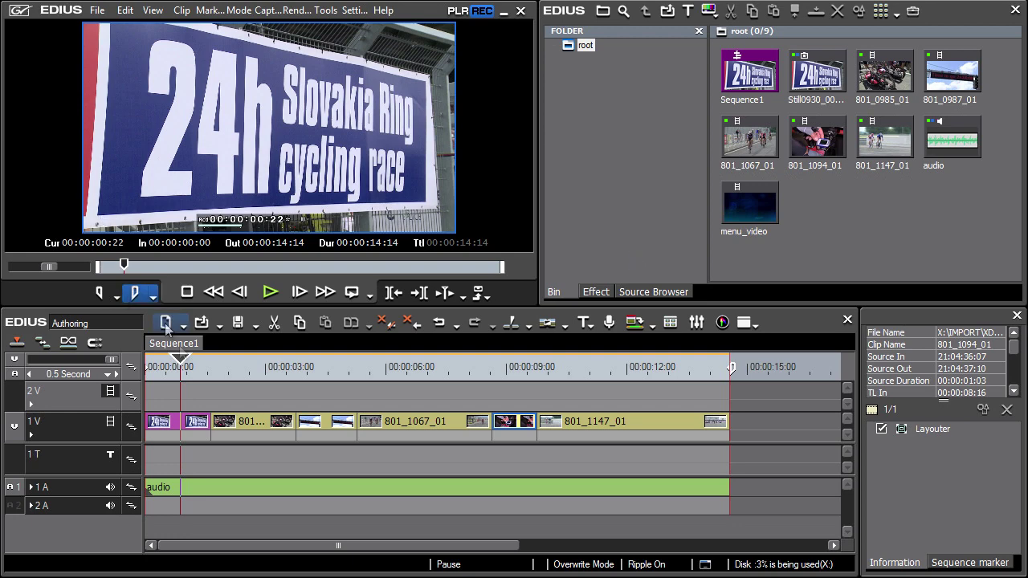
Move Sequence1's playhead to 00:00:03:19, the frame showing the Time to go sign
{"action": "left_click", "coordinate": [297, 374]}
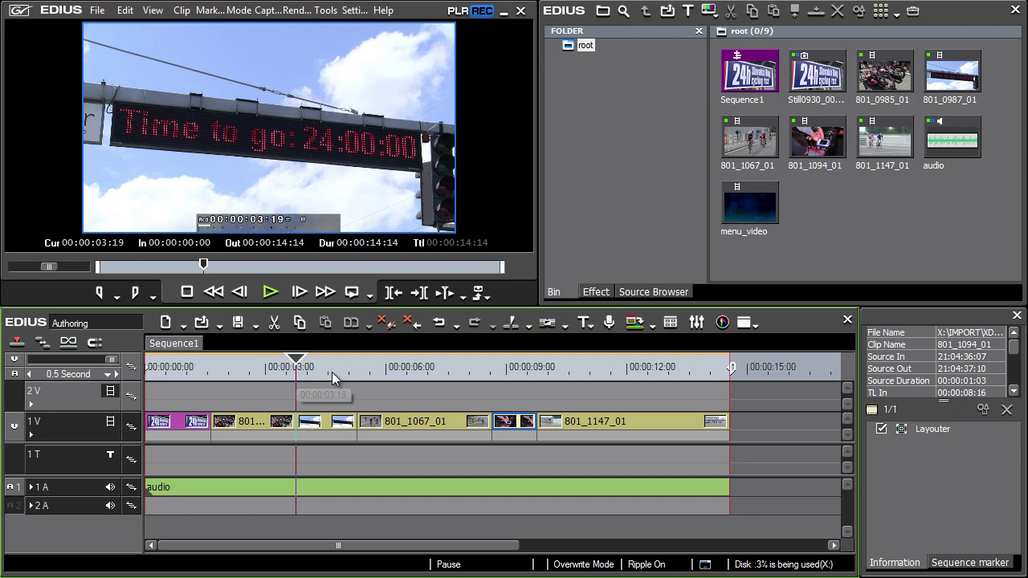
Place sequence markers at 00:00:03:19, 00:00:07:16, 00:00:09:19 and 00:00:12:06
{"action": "left_click", "coordinate": [999, 566]}
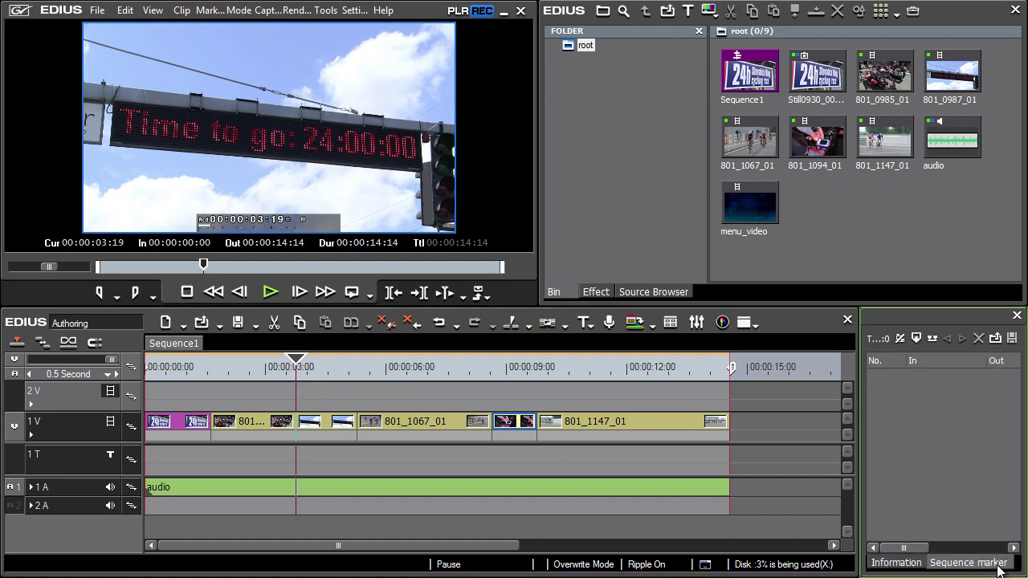
{"action": "left_click", "coordinate": [917, 339]}
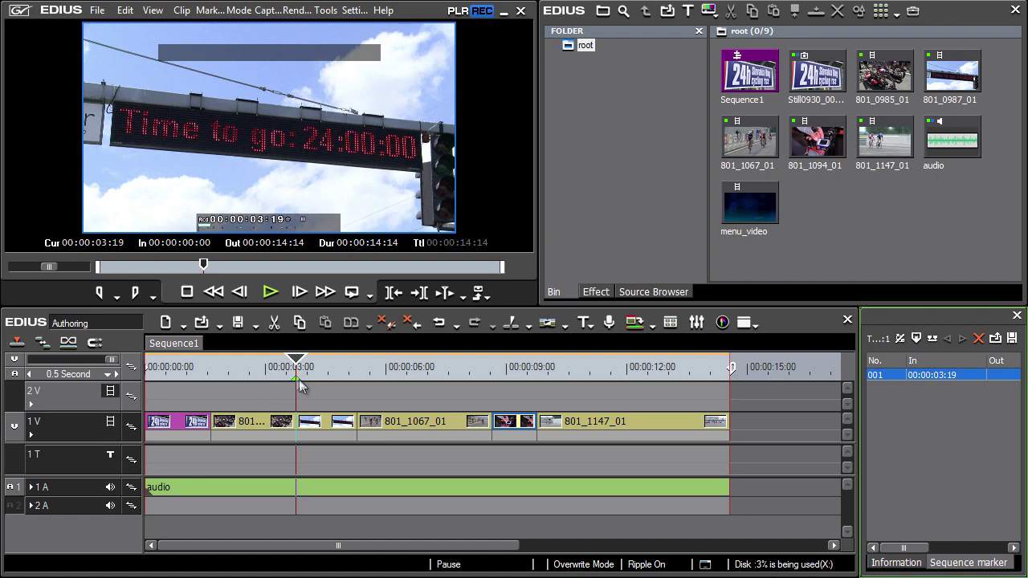
{"action": "mouse_move", "coordinate": [297, 383]}
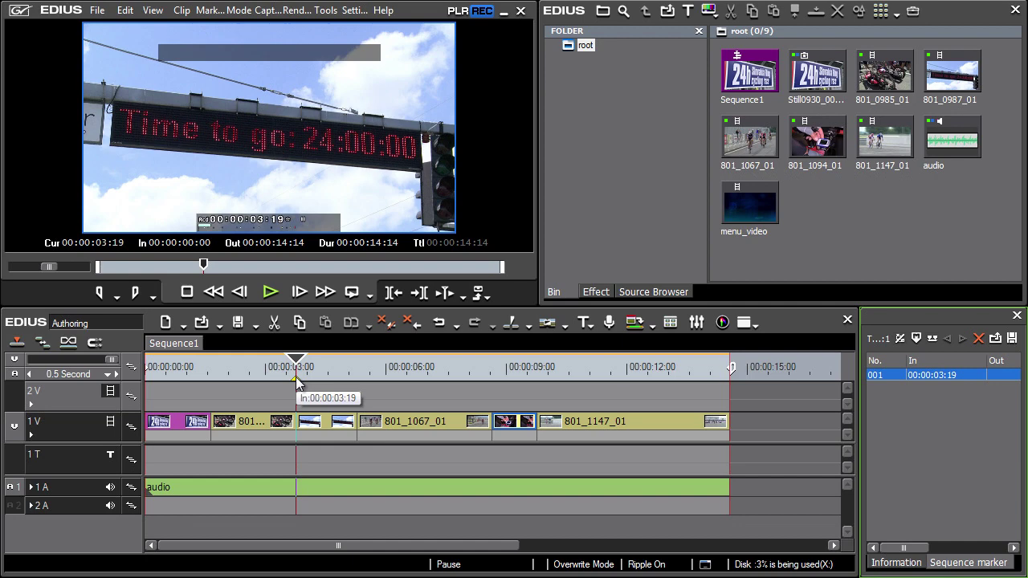
{"action": "left_click", "coordinate": [455, 371]}
{"action": "key", "text": "v"}
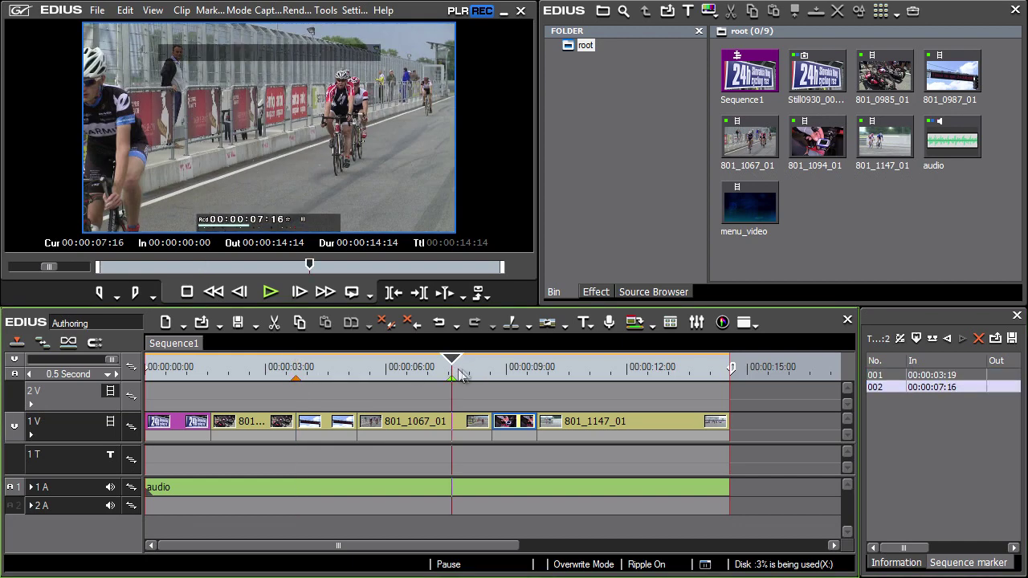
{"action": "left_click", "coordinate": [538, 373]}
{"action": "key", "text": "v"}
{"action": "left_click", "coordinate": [635, 373]}
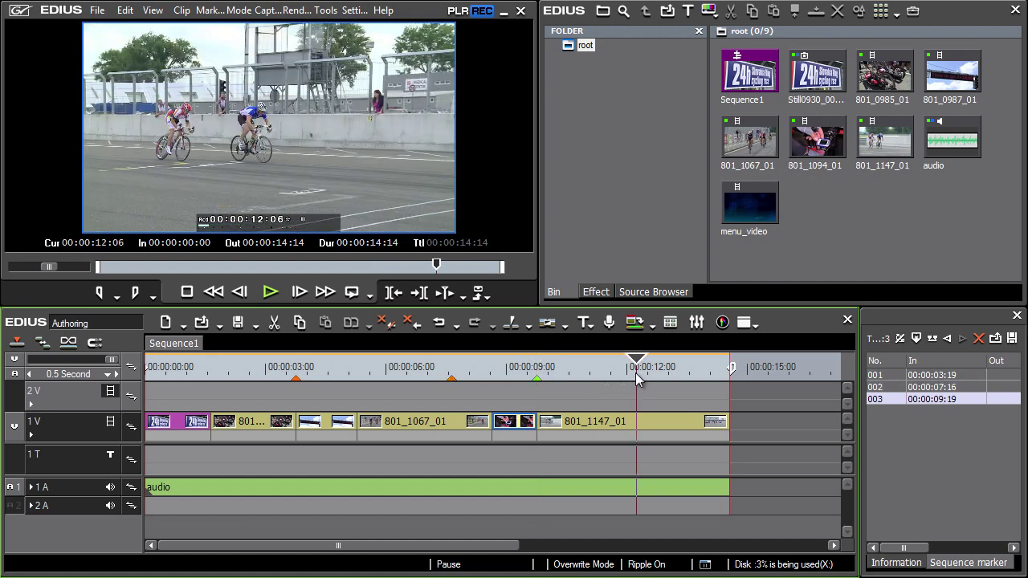
{"action": "key", "text": "v"}
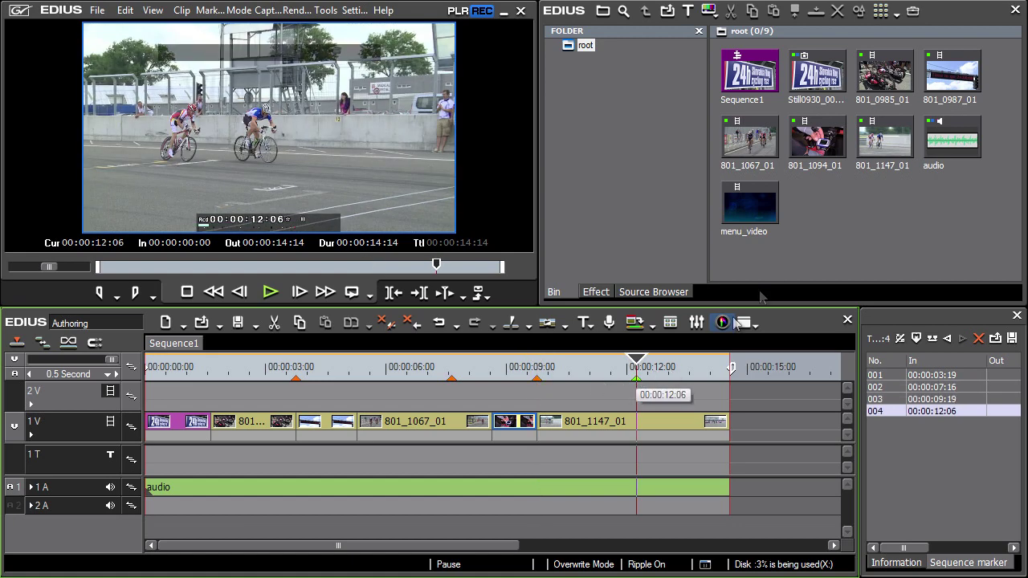
Create a new sequence in the bin and rename it MENU
{"action": "right_click", "coordinate": [832, 240]}
{"action": "left_click", "coordinate": [887, 344]}
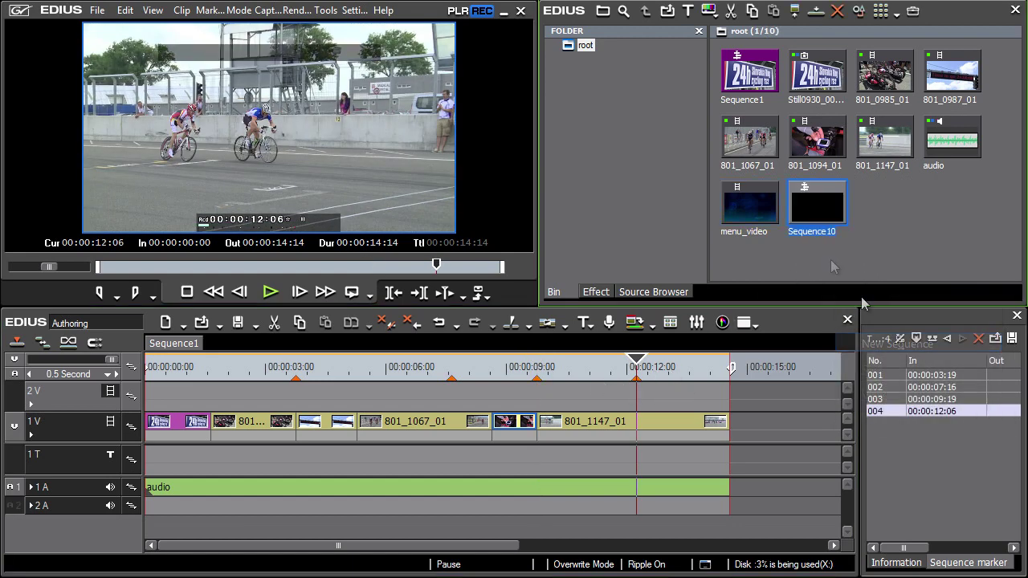
{"action": "right_click", "coordinate": [807, 198]}
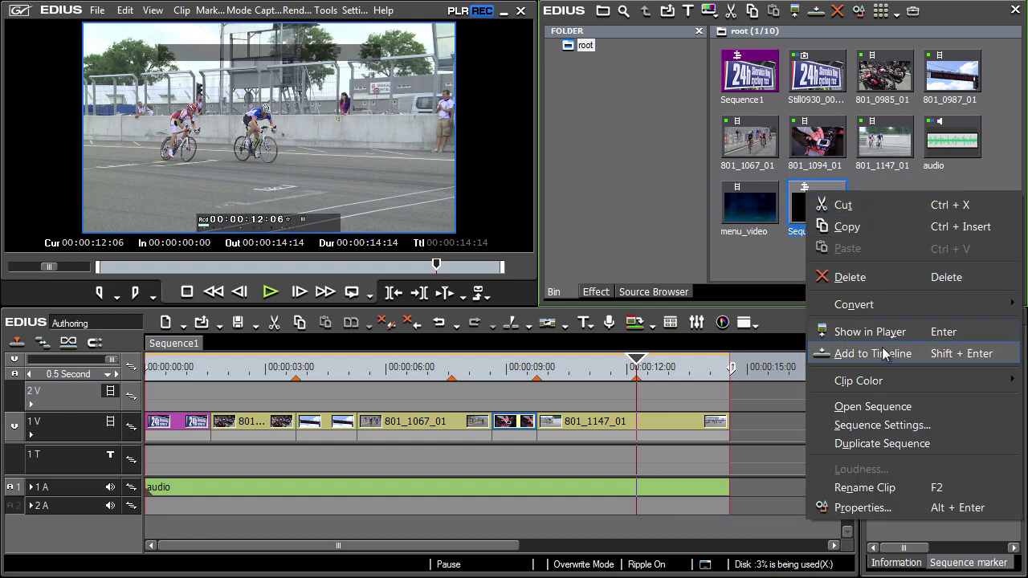
{"action": "left_click", "coordinate": [881, 426]}
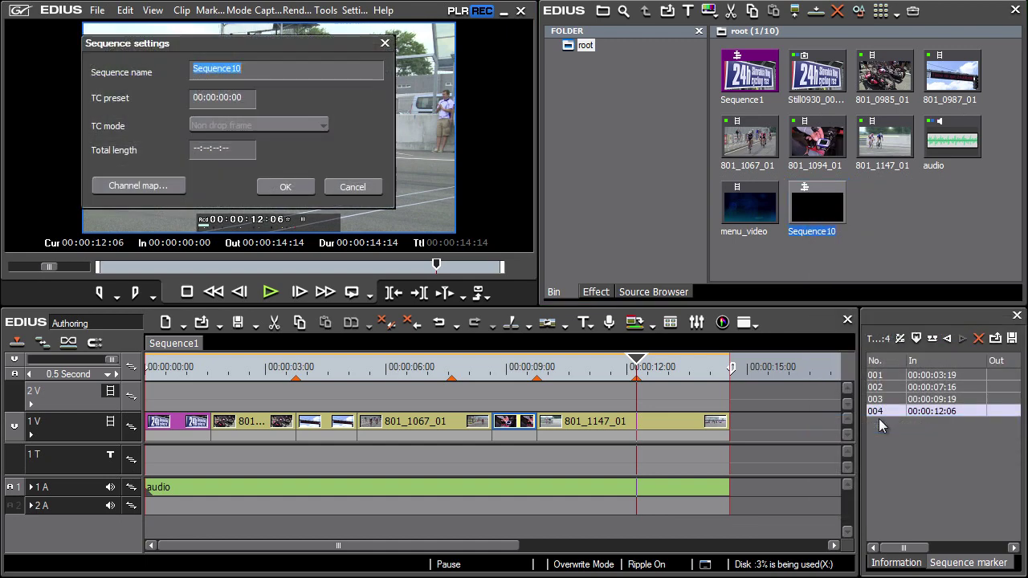
{"action": "type", "text": "MENU"}
{"action": "left_click", "coordinate": [287, 186]}
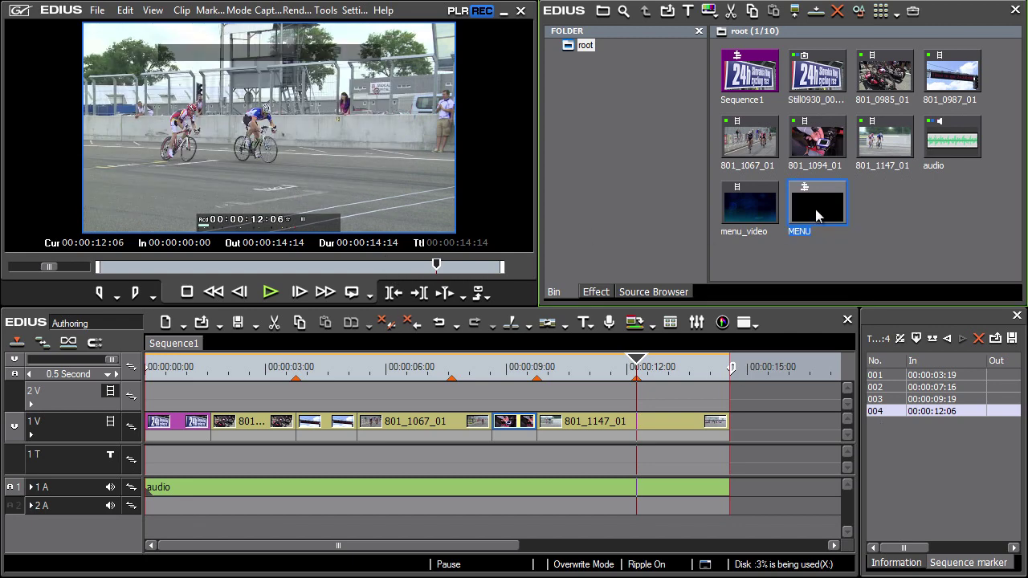
Set the MENU sequence's clip colour to Green
{"action": "right_click", "coordinate": [815, 209]}
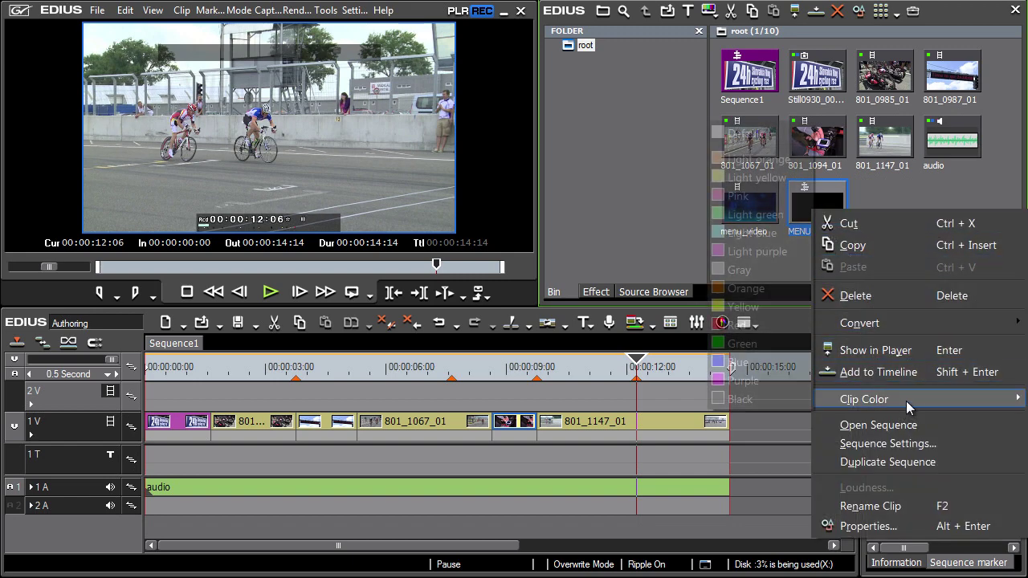
{"action": "mouse_move", "coordinate": [906, 400]}
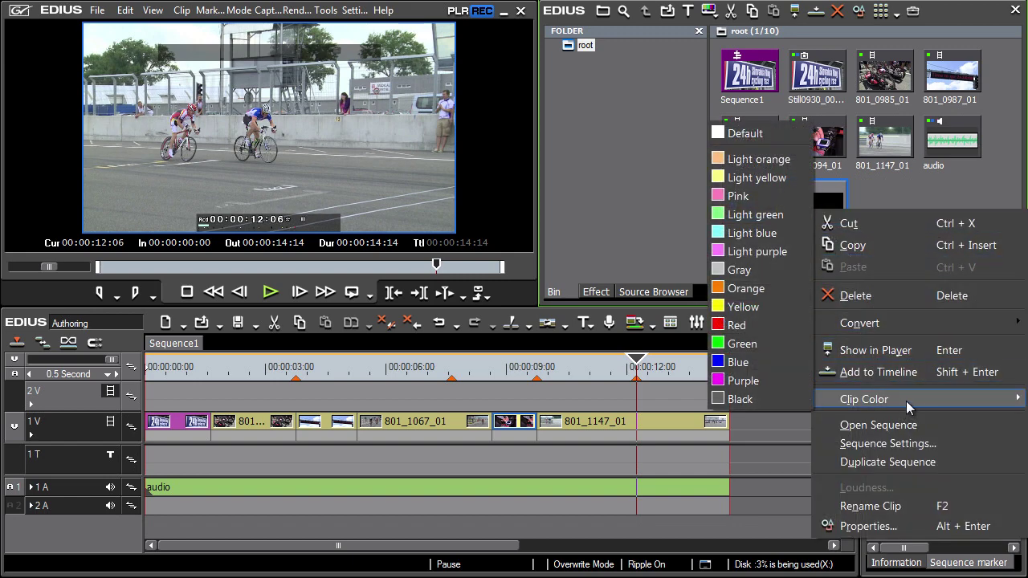
{"action": "left_click", "coordinate": [753, 345]}
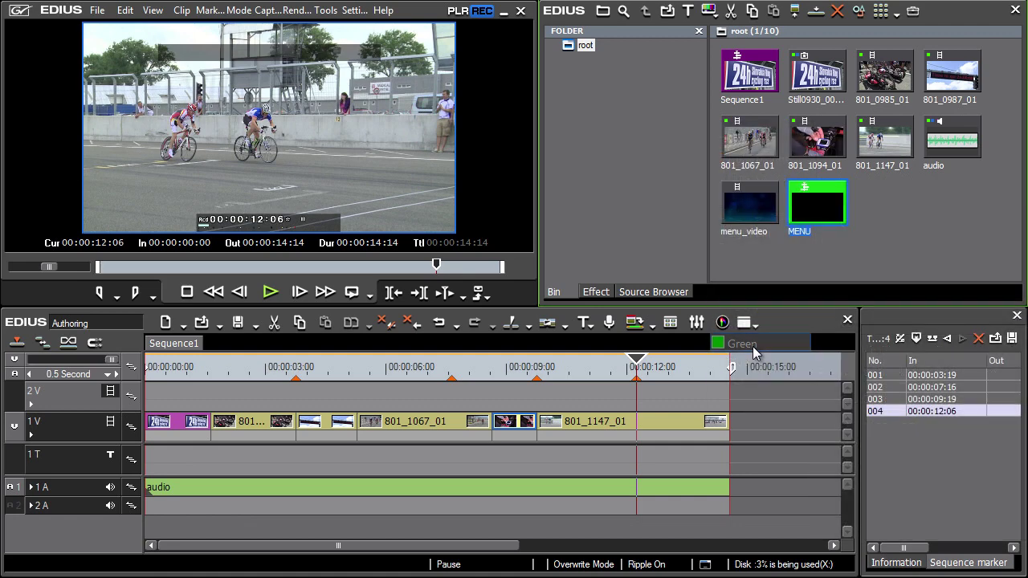
Put menu_video on 1VA and the audio on 1A in MENU, trimming audio to 00:00:08:08
{"action": "double_click", "coordinate": [807, 210]}
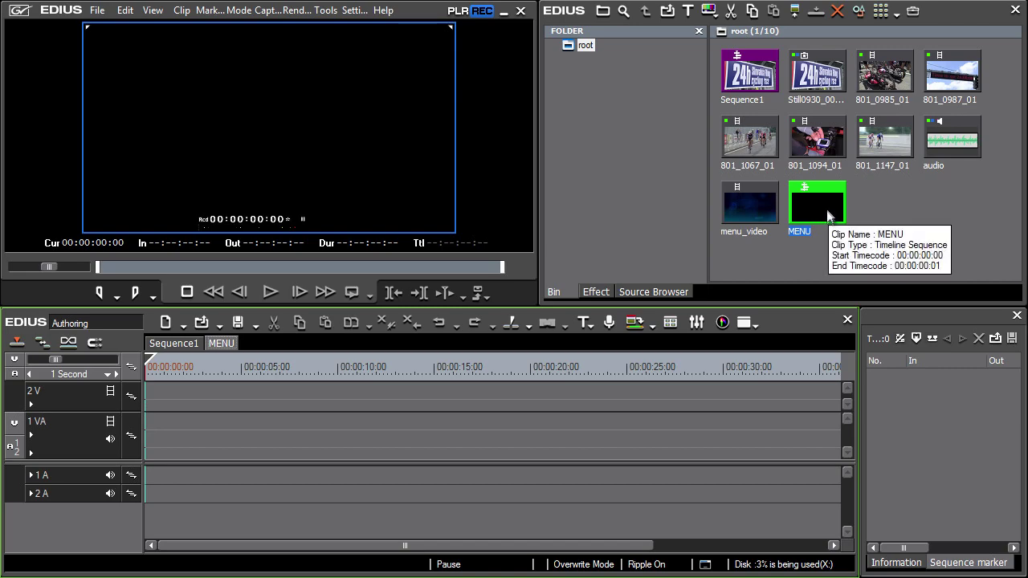
{"action": "left_click", "coordinate": [758, 216]}
{"action": "left_click_drag", "start_coordinate": [695, 231], "coordinate": [151, 434]}
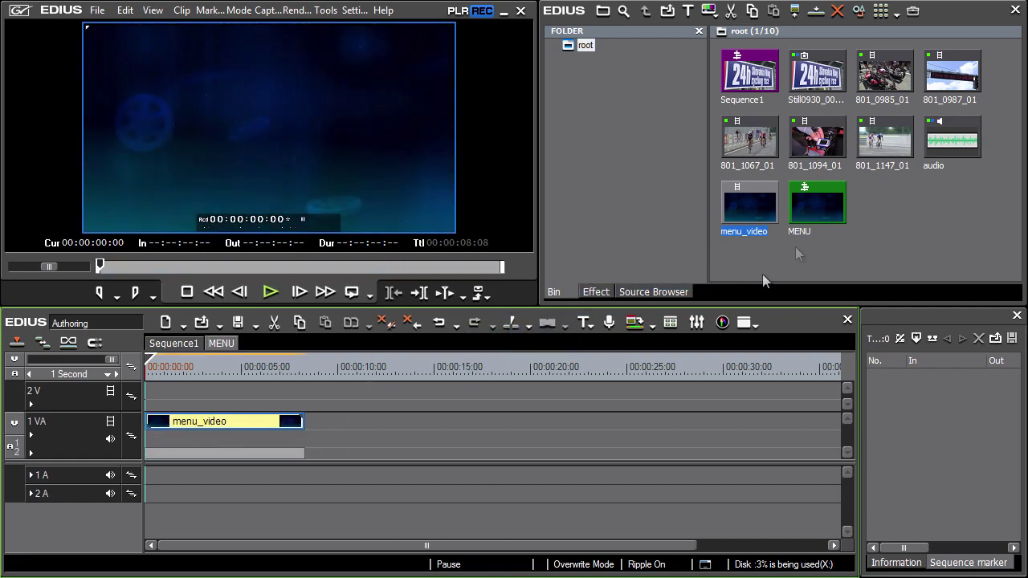
{"action": "left_click_drag", "start_coordinate": [973, 141], "coordinate": [153, 490]}
{"action": "left_click", "coordinate": [305, 374]}
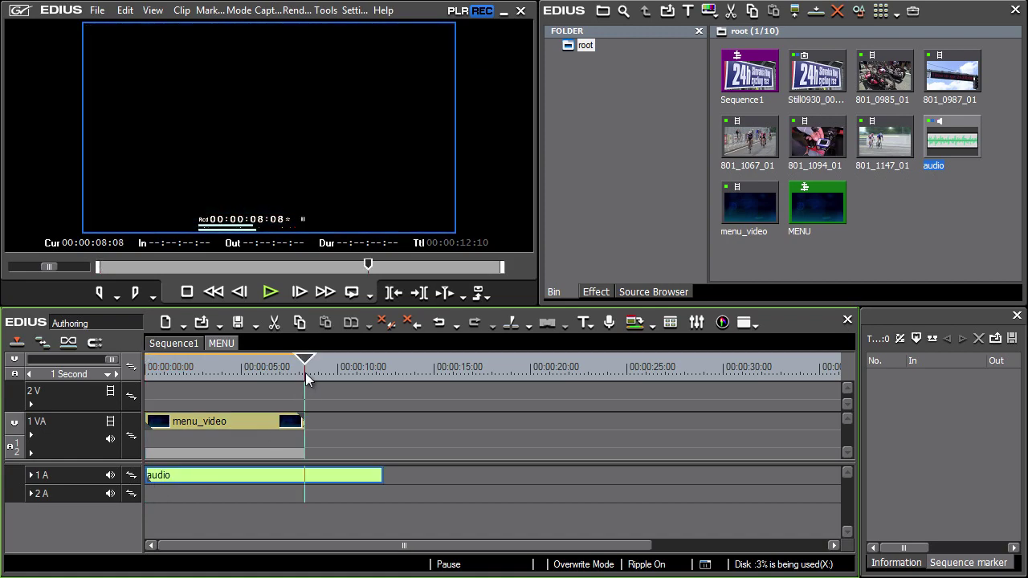
{"action": "left_click_drag", "start_coordinate": [384, 476], "coordinate": [307, 479]}
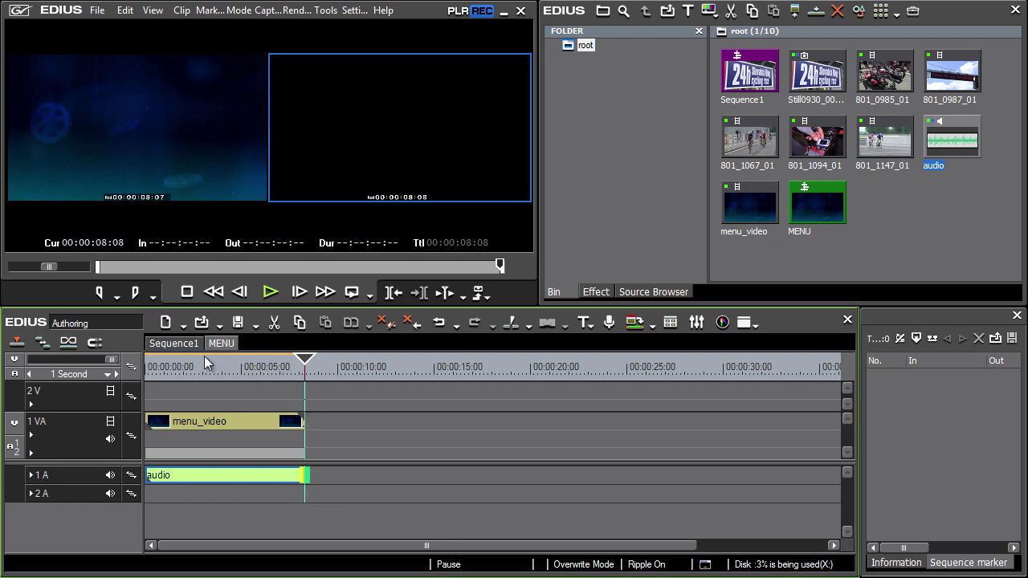
Launch Burn to disc from the File > Export menu
{"action": "left_click", "coordinate": [95, 16]}
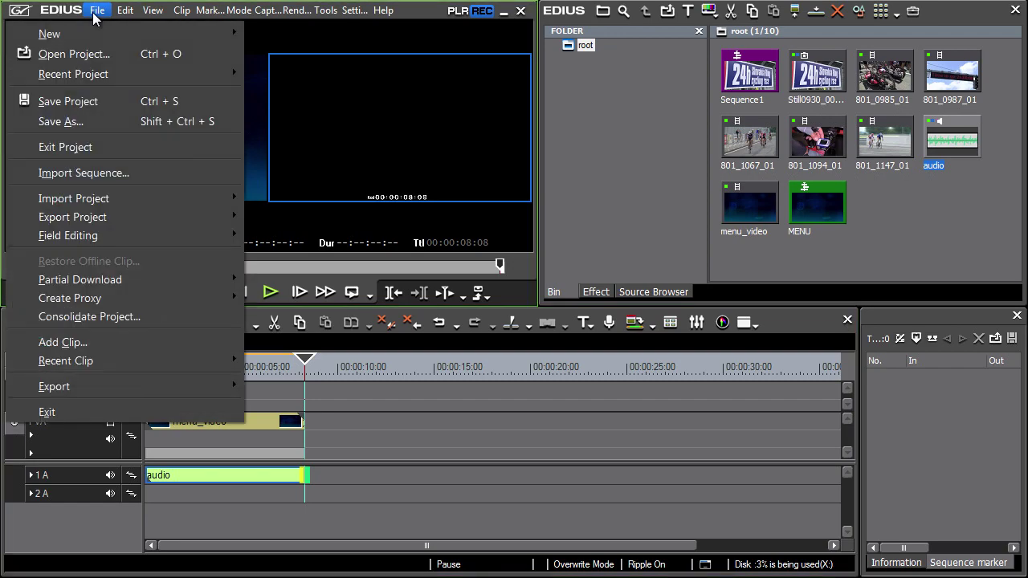
{"action": "mouse_move", "coordinate": [90, 397]}
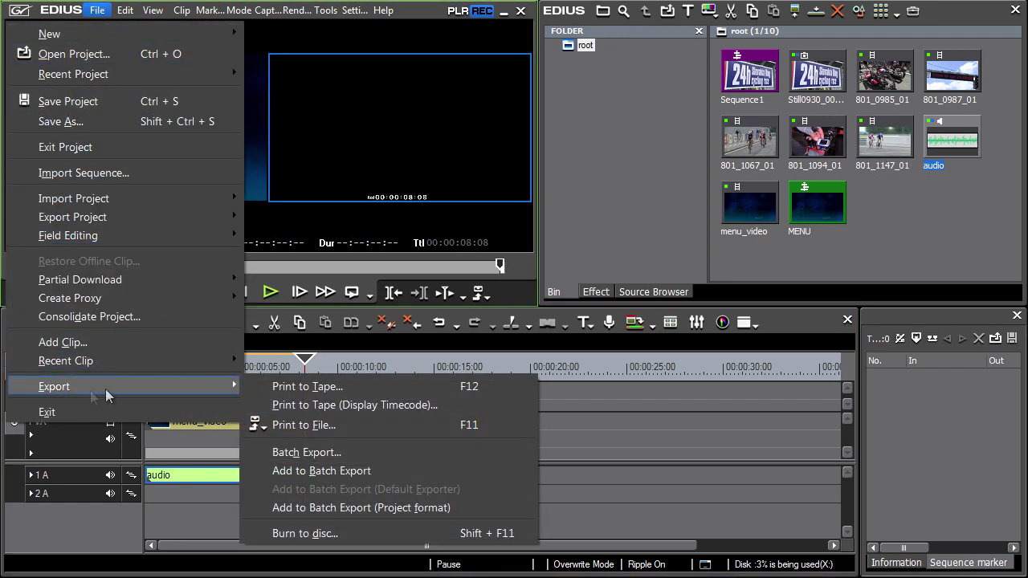
{"action": "left_click", "coordinate": [489, 535]}
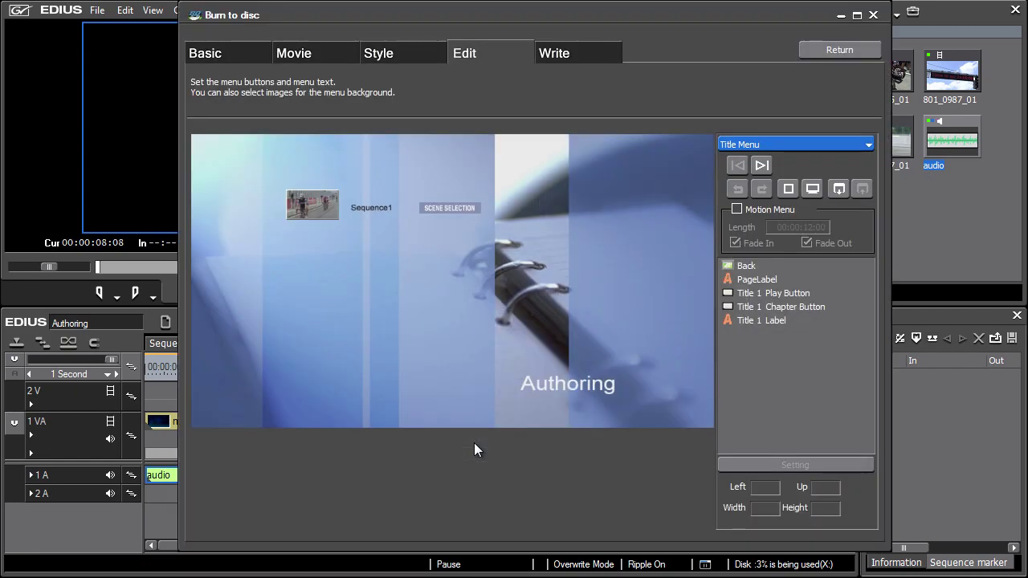
On the Basic tab, try Blu-ray with H.264, then revert to DVD with Use Menu kept on
{"action": "left_click", "coordinate": [231, 55]}
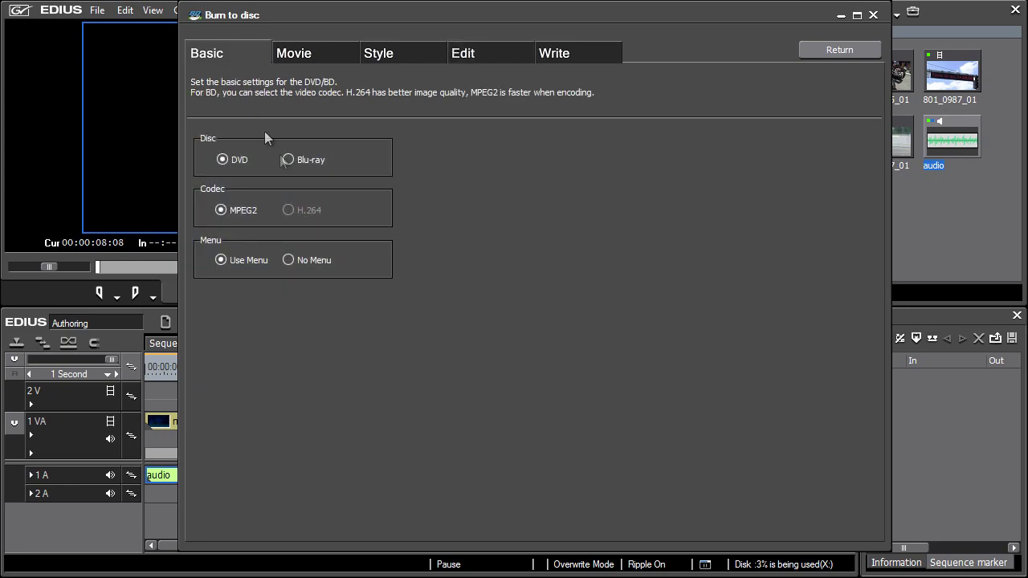
{"action": "left_click", "coordinate": [287, 160]}
{"action": "left_click", "coordinate": [288, 211]}
{"action": "left_click", "coordinate": [222, 159]}
{"action": "left_click", "coordinate": [221, 260]}
Add the MENU sequence to the Movie list as Title 2
{"action": "left_click", "coordinate": [327, 55]}
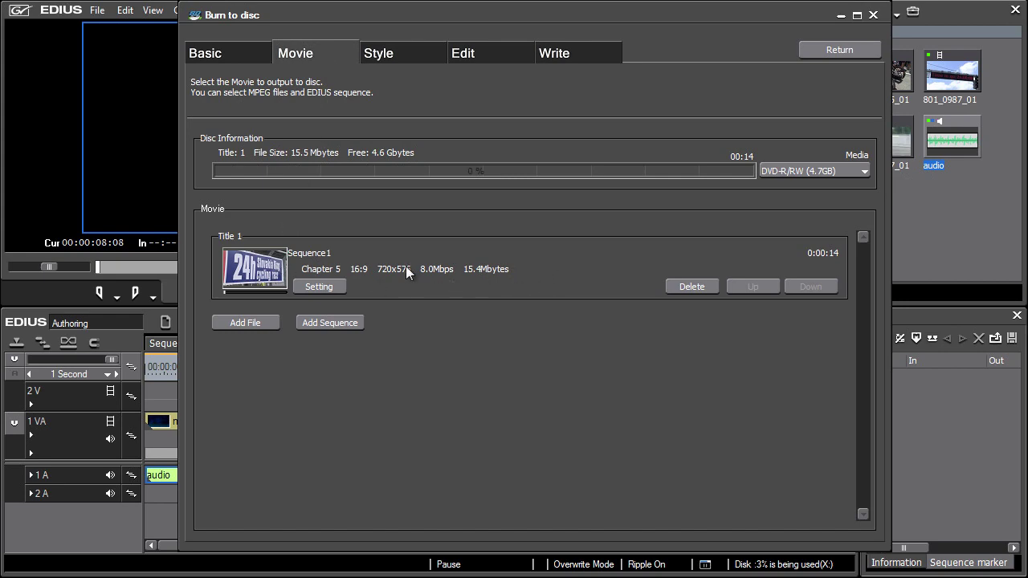
{"action": "left_click", "coordinate": [339, 322]}
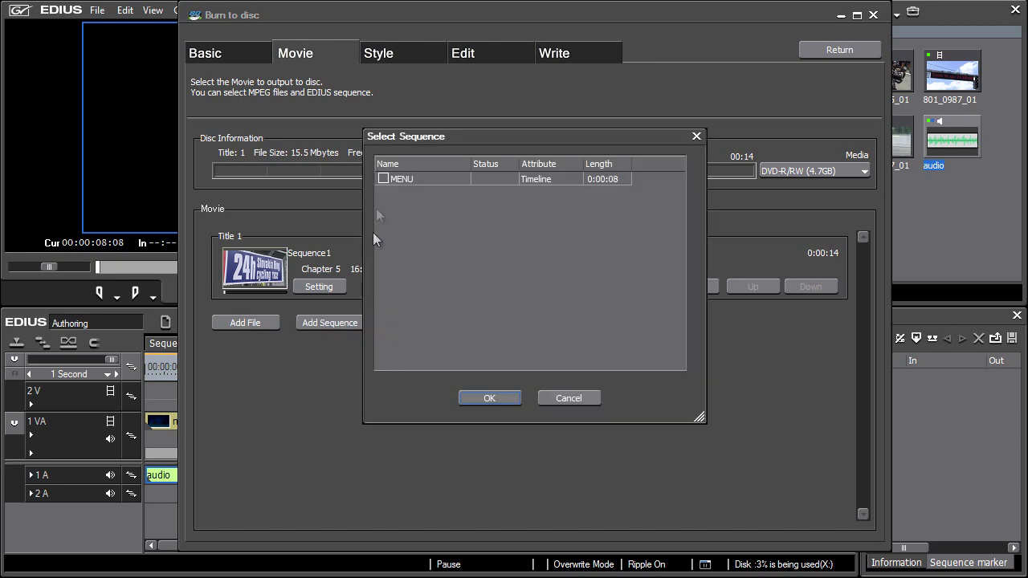
{"action": "left_click", "coordinate": [383, 178]}
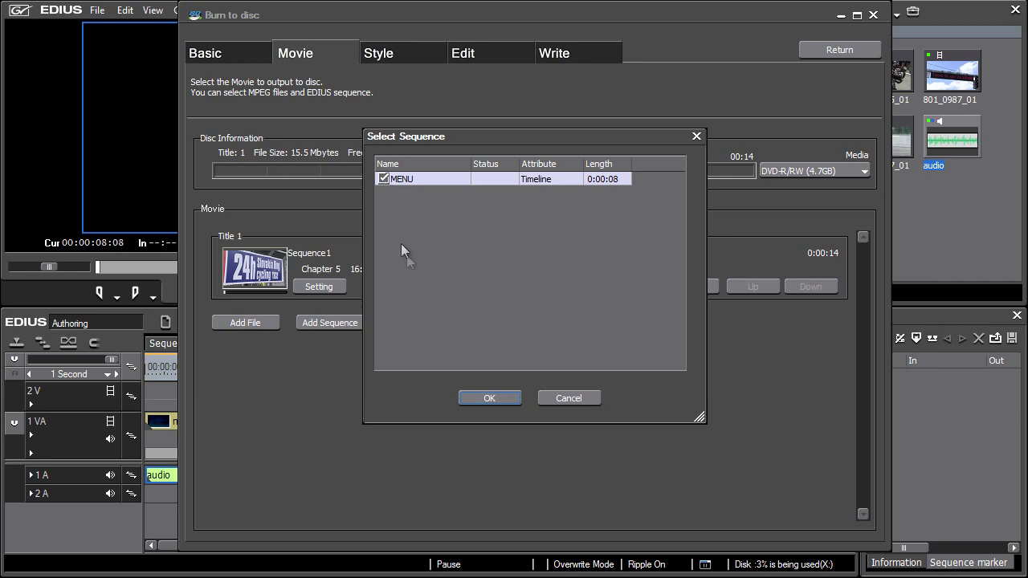
{"action": "left_click", "coordinate": [489, 399]}
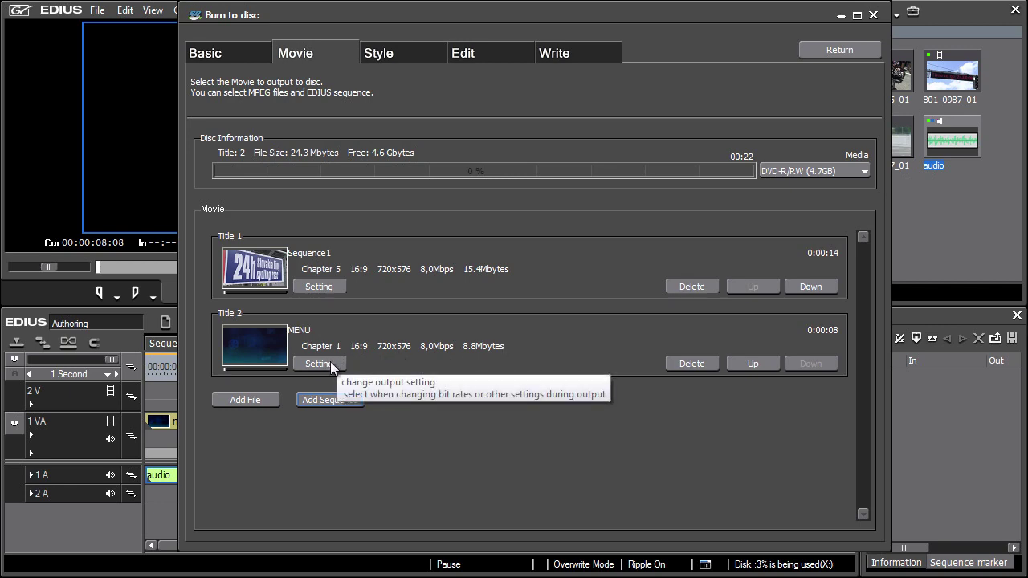
Give Title 2 CBR 8.0Mbps video and manual MPEG-1 Audio Layer II audio, stereo, 48kHz, 256kbps
{"action": "left_click", "coordinate": [336, 287]}
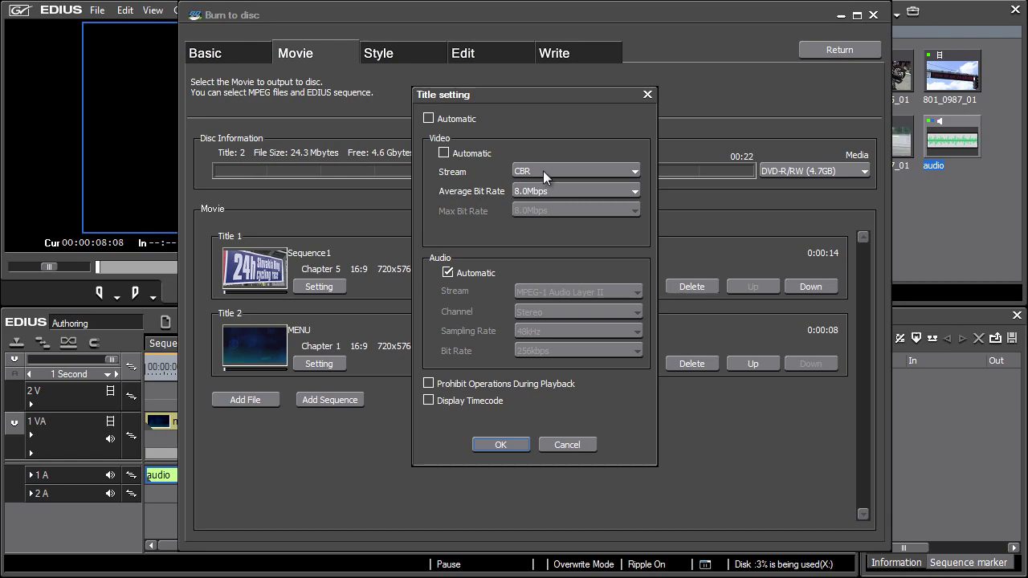
{"action": "left_click", "coordinate": [543, 170]}
{"action": "left_click", "coordinate": [528, 202]}
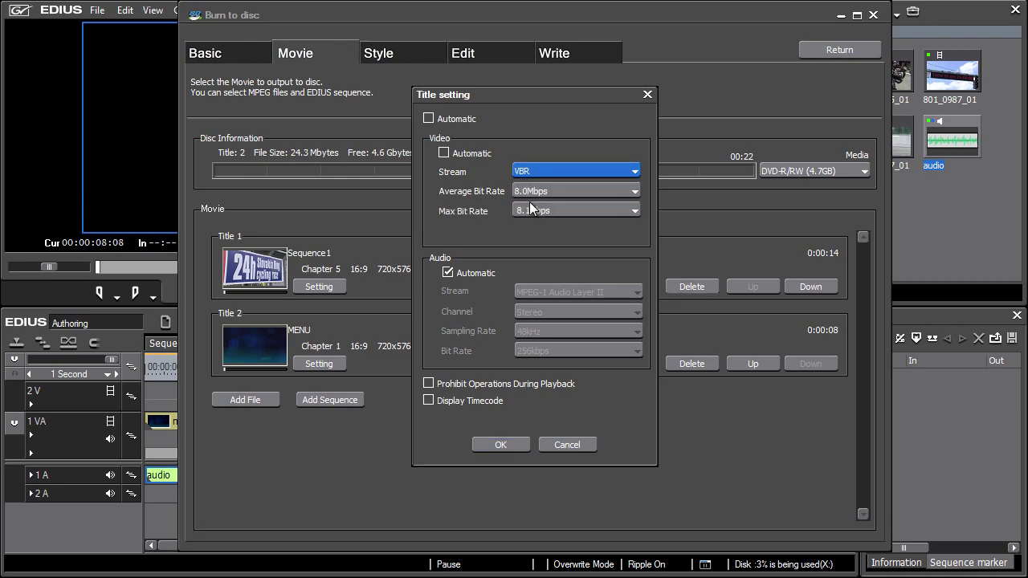
{"action": "left_click", "coordinate": [544, 193]}
{"action": "left_click", "coordinate": [541, 186]}
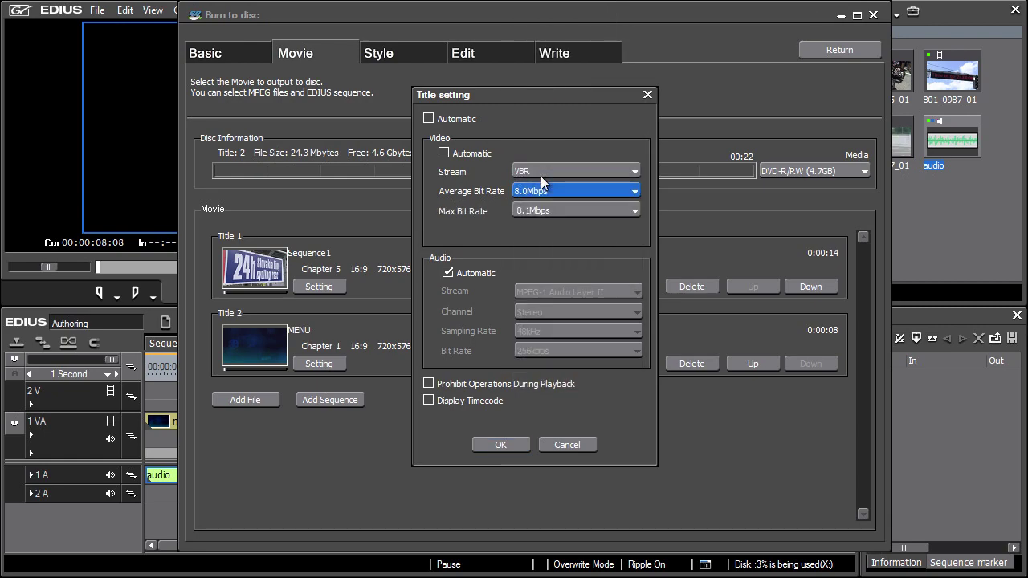
{"action": "left_click", "coordinate": [541, 170]}
{"action": "left_click", "coordinate": [535, 185]}
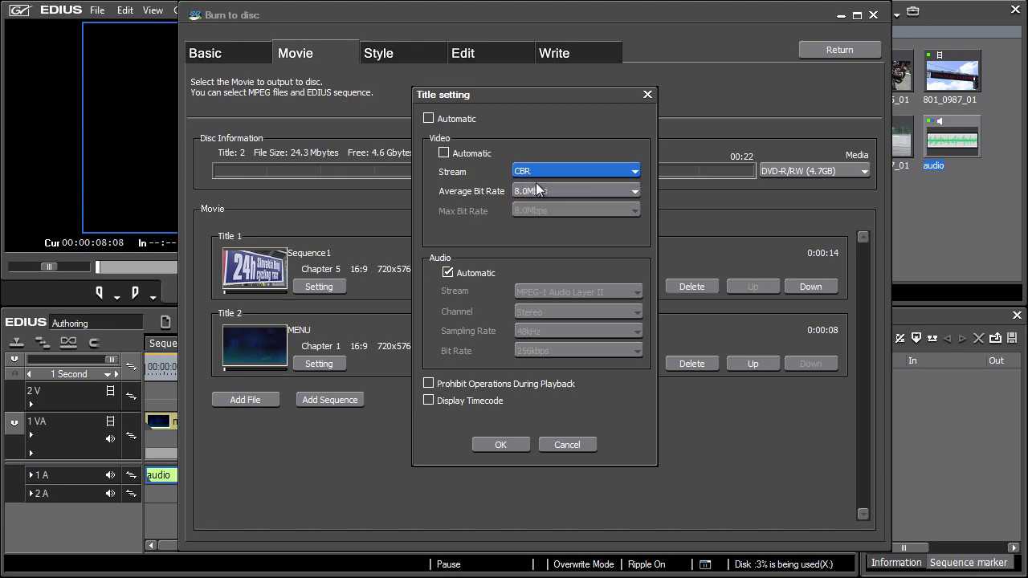
{"action": "left_click", "coordinate": [448, 273]}
{"action": "left_click", "coordinate": [546, 293]}
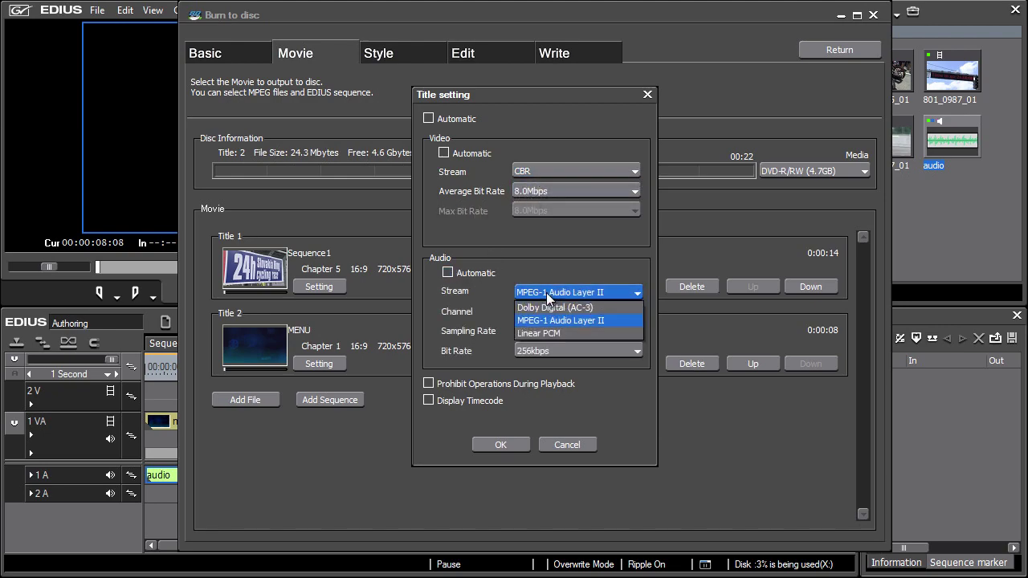
{"action": "left_click", "coordinate": [546, 293]}
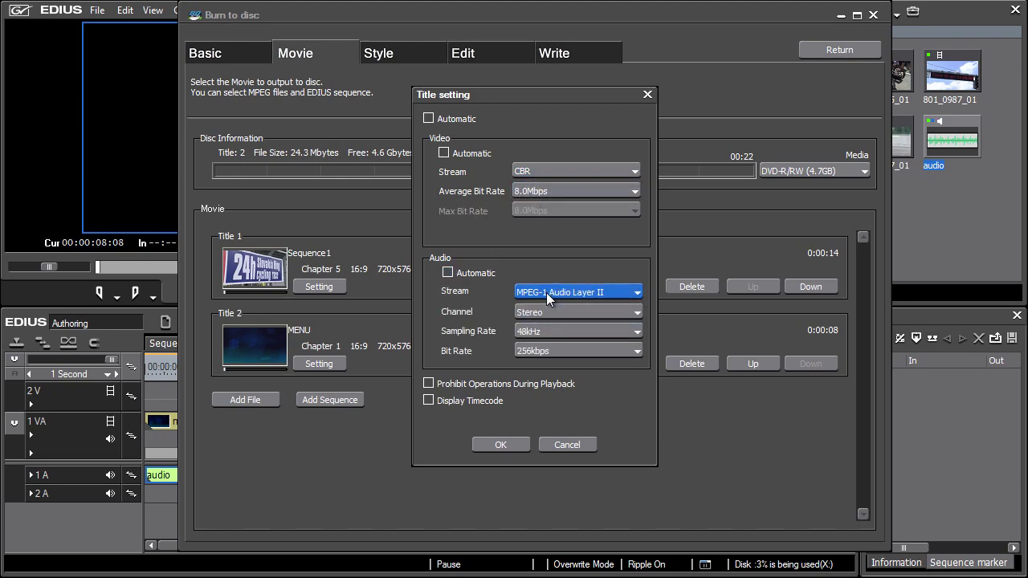
{"action": "left_click", "coordinate": [512, 446]}
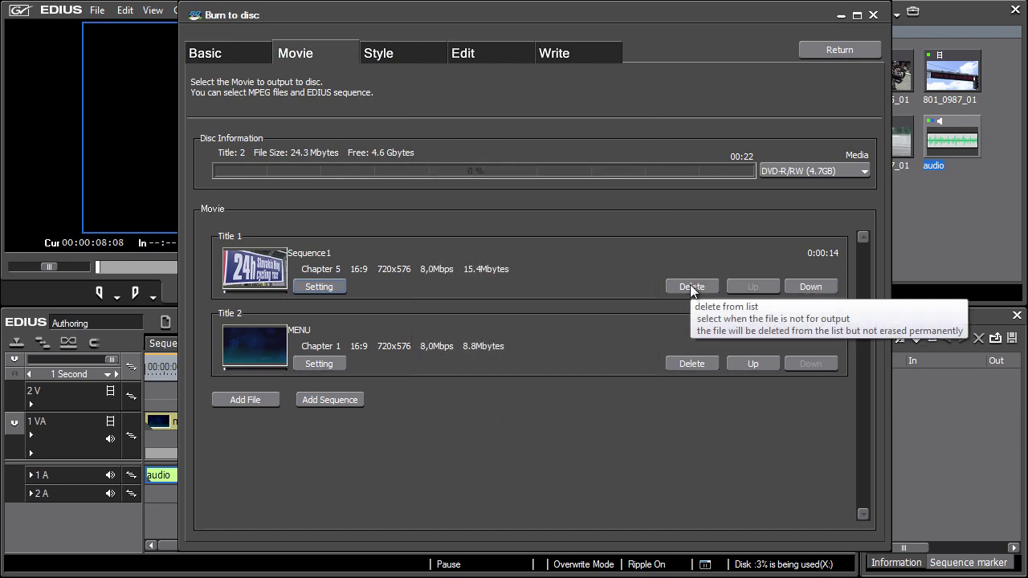
{"action": "left_click", "coordinate": [801, 286]}
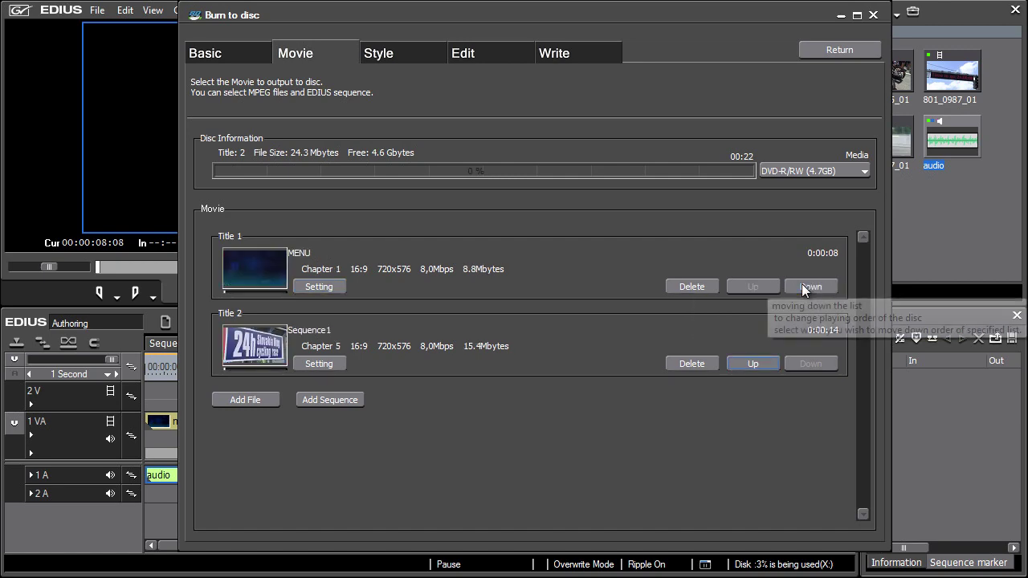
{"action": "left_click", "coordinate": [761, 362]}
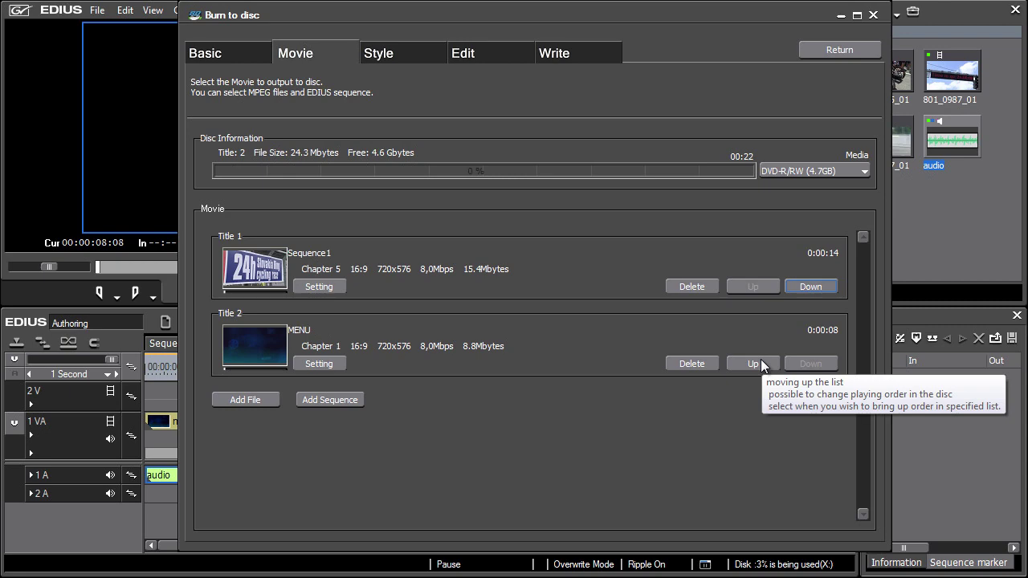
Keep 16:9, preview the Simple, Pop and Travel styles, then pick Business 04
{"action": "left_click", "coordinate": [409, 58]}
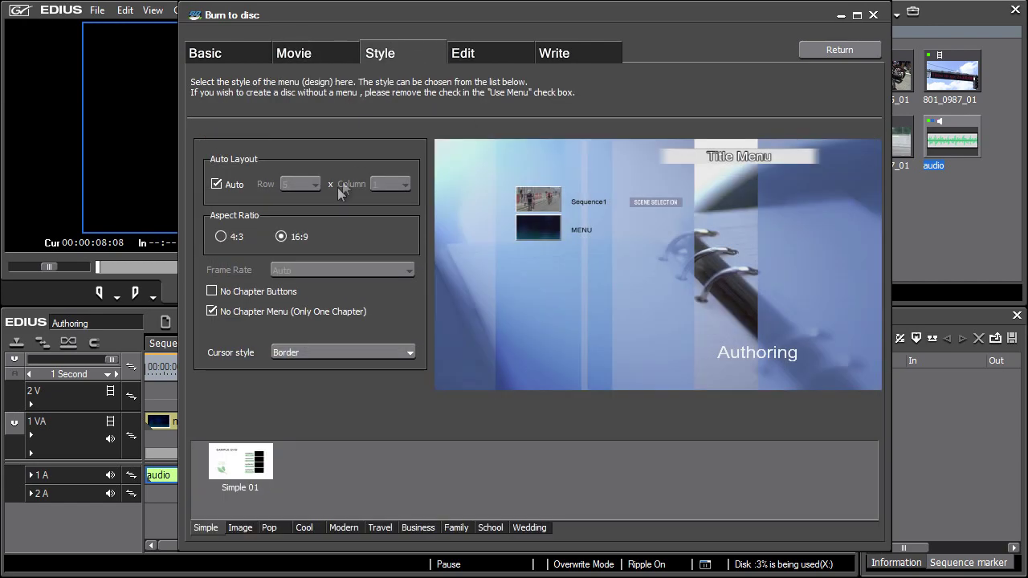
{"action": "left_click", "coordinate": [283, 233]}
{"action": "left_click", "coordinate": [254, 470]}
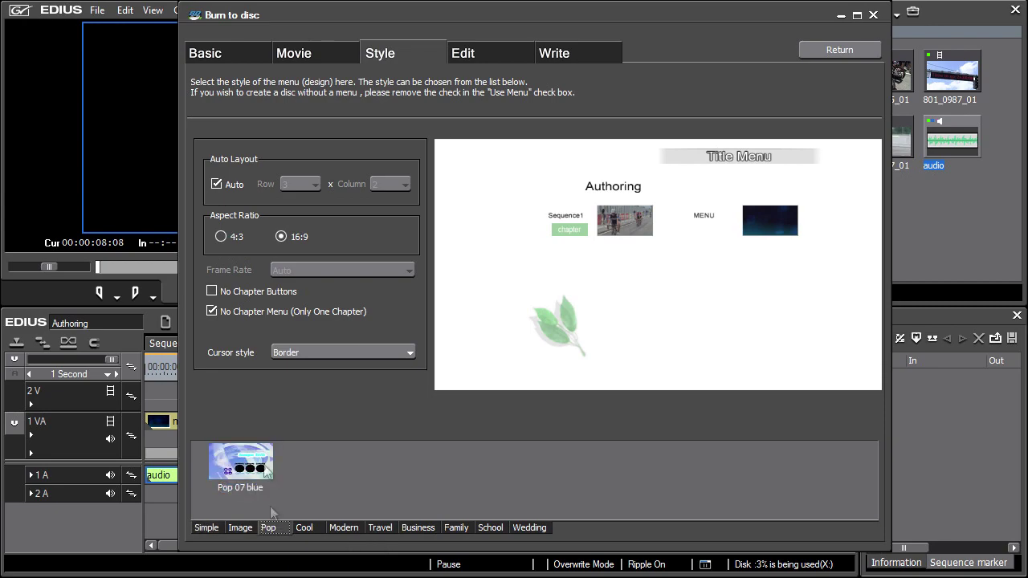
{"action": "left_click", "coordinate": [263, 469]}
{"action": "left_click", "coordinate": [380, 528]}
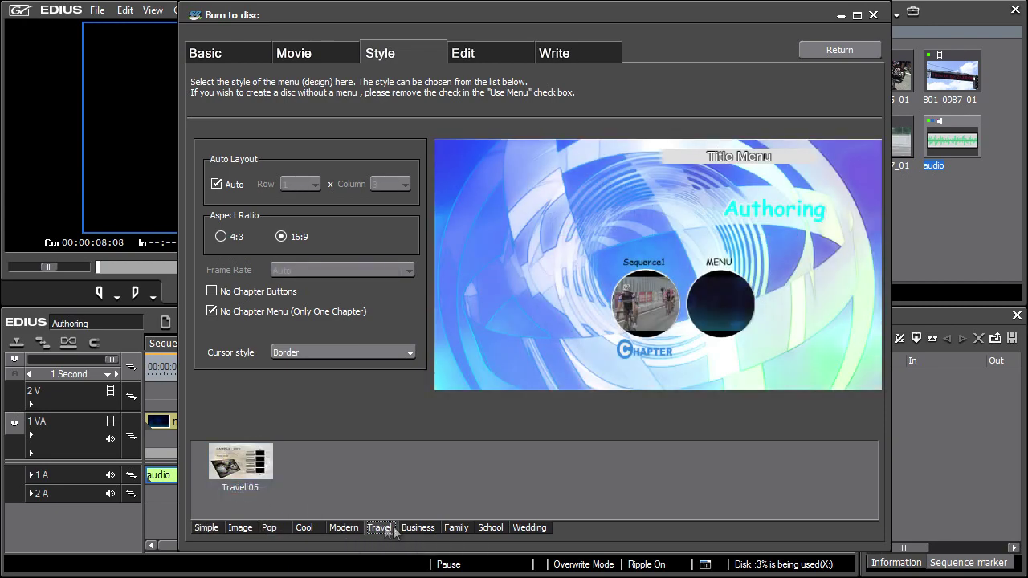
{"action": "left_click", "coordinate": [414, 527]}
{"action": "left_click", "coordinate": [259, 471]}
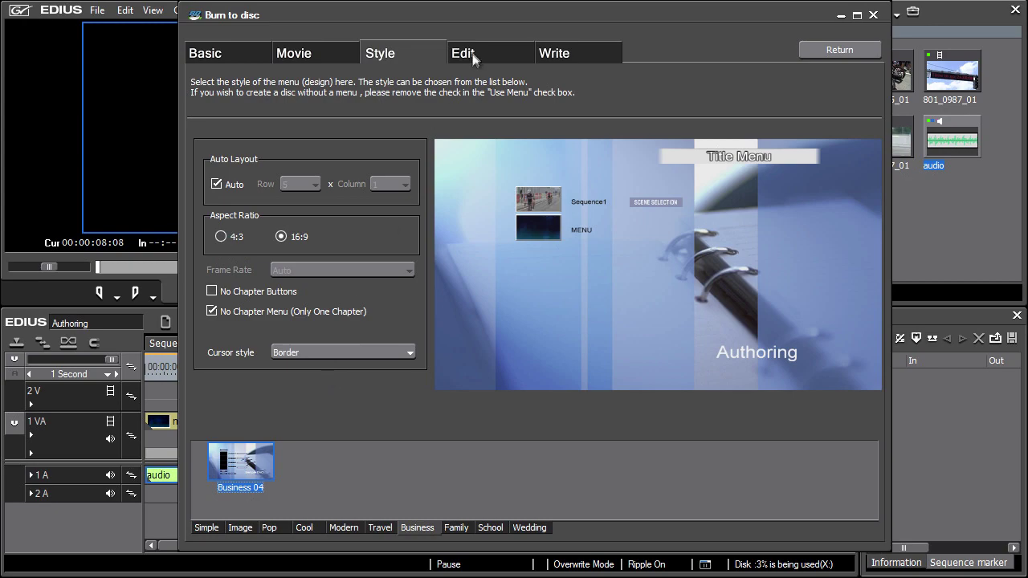
In the menu editor, view Sequence1's chapter menu, return to Title Menu, and select the background item
{"action": "left_click", "coordinate": [476, 56]}
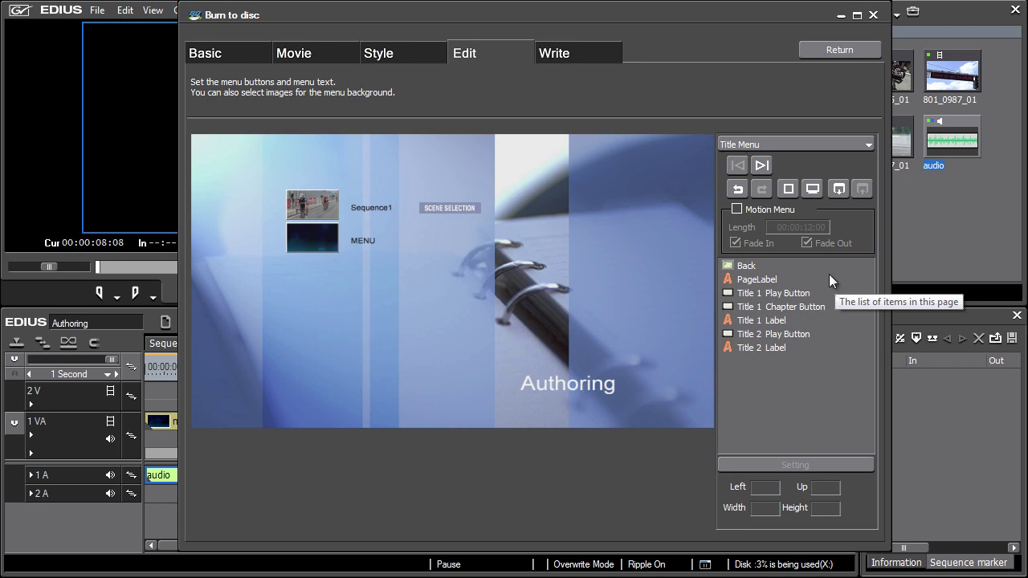
{"action": "left_click", "coordinate": [804, 142]}
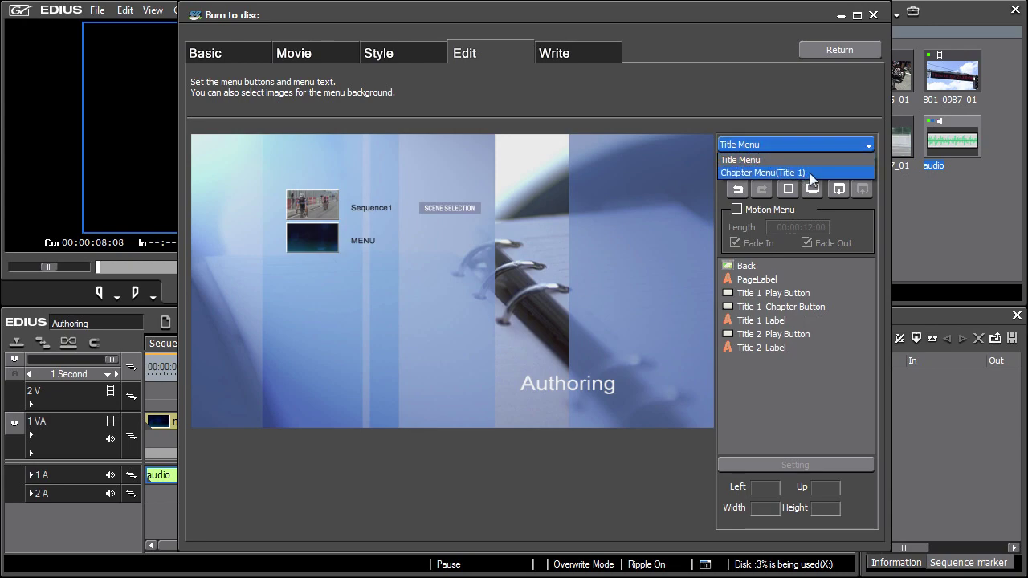
{"action": "left_click", "coordinate": [819, 175]}
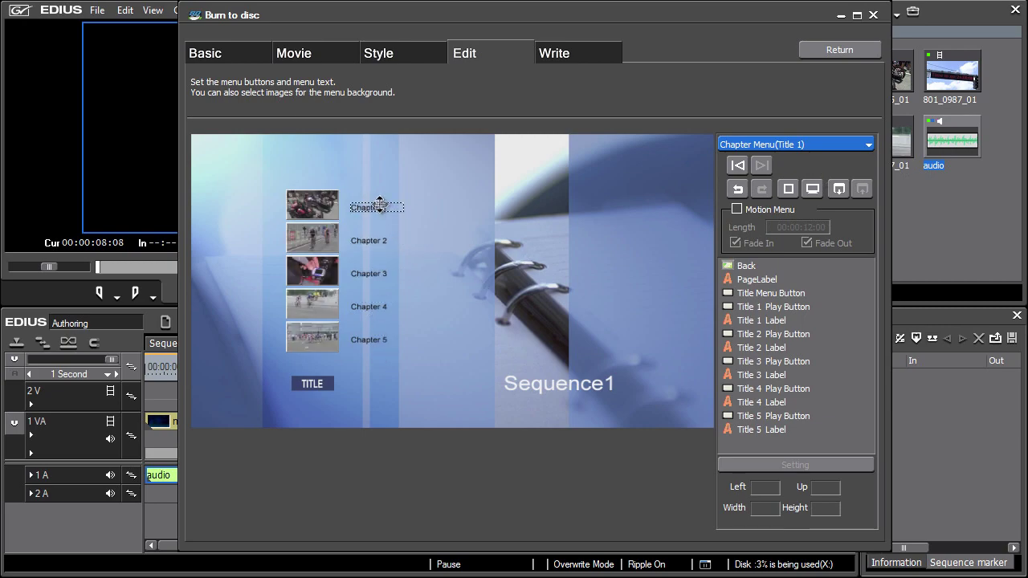
{"action": "left_click", "coordinate": [809, 148]}
{"action": "left_click", "coordinate": [806, 159]}
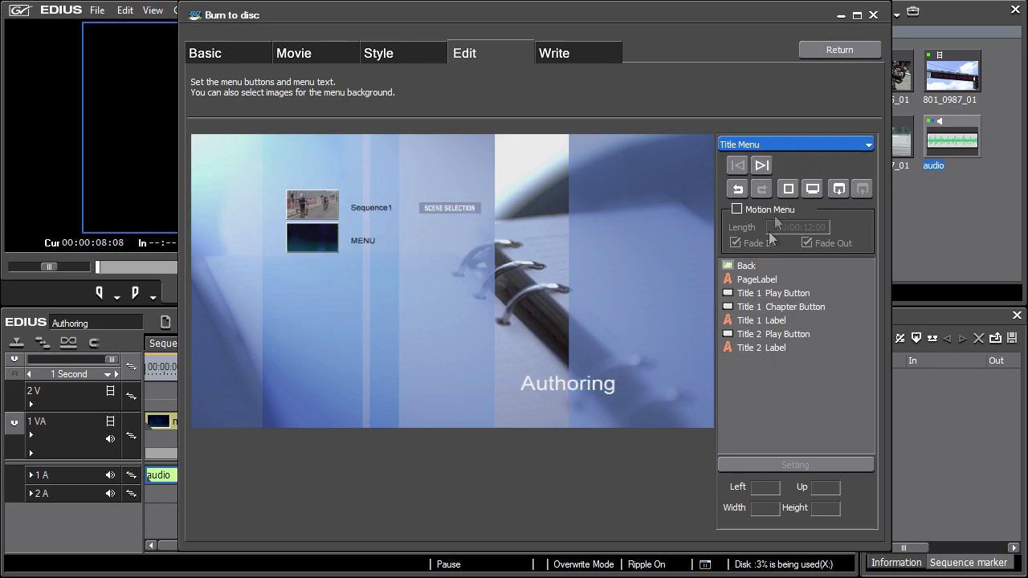
{"action": "left_click", "coordinate": [753, 266]}
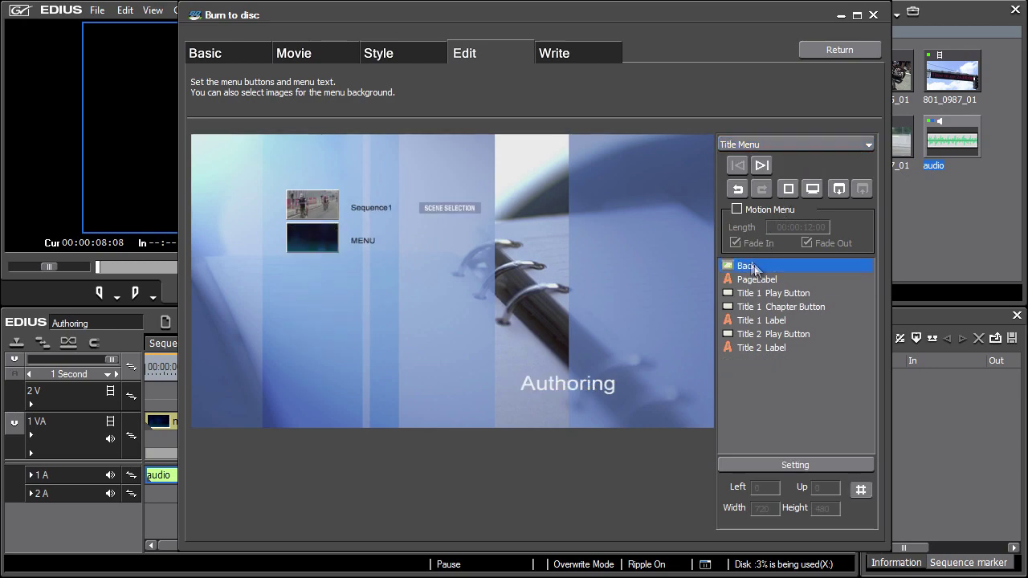
Try a frame effect and 345% zoom on the background item, then discard the changes
{"action": "double_click", "coordinate": [758, 266]}
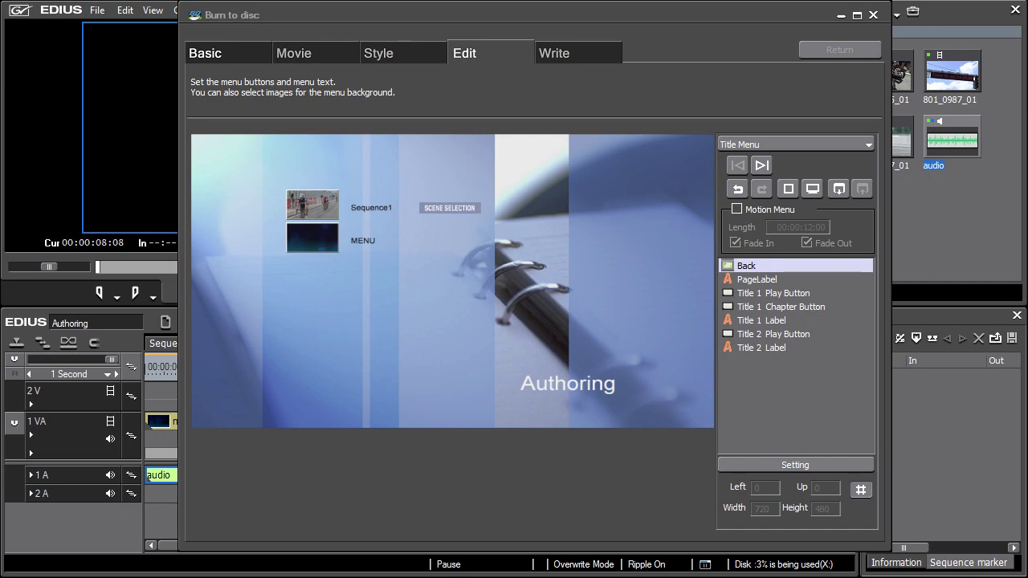
{"action": "left_click_drag", "start_coordinate": [771, 159], "coordinate": [420, 149]}
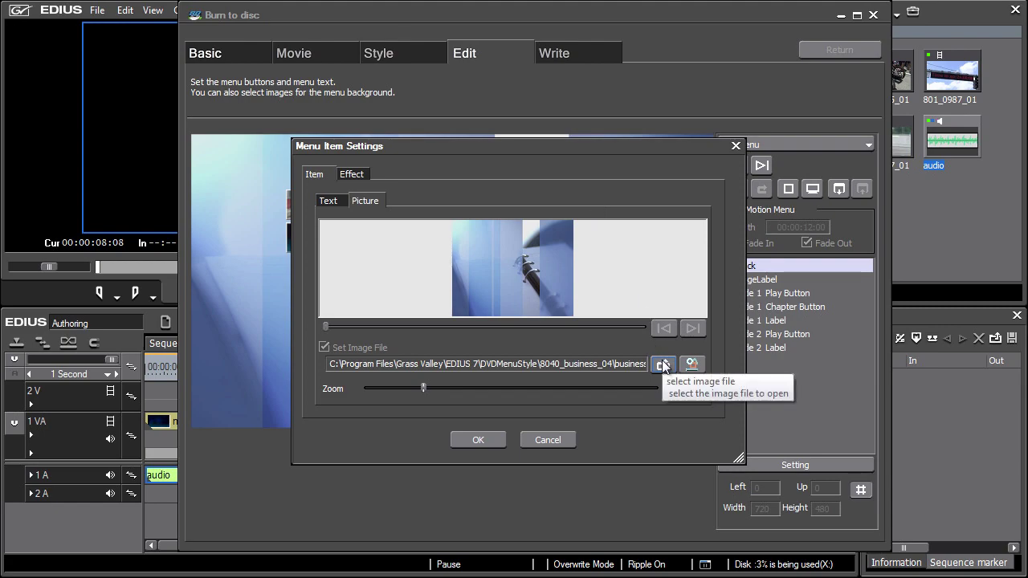
{"action": "left_click", "coordinate": [354, 174]}
{"action": "left_click", "coordinate": [346, 216]}
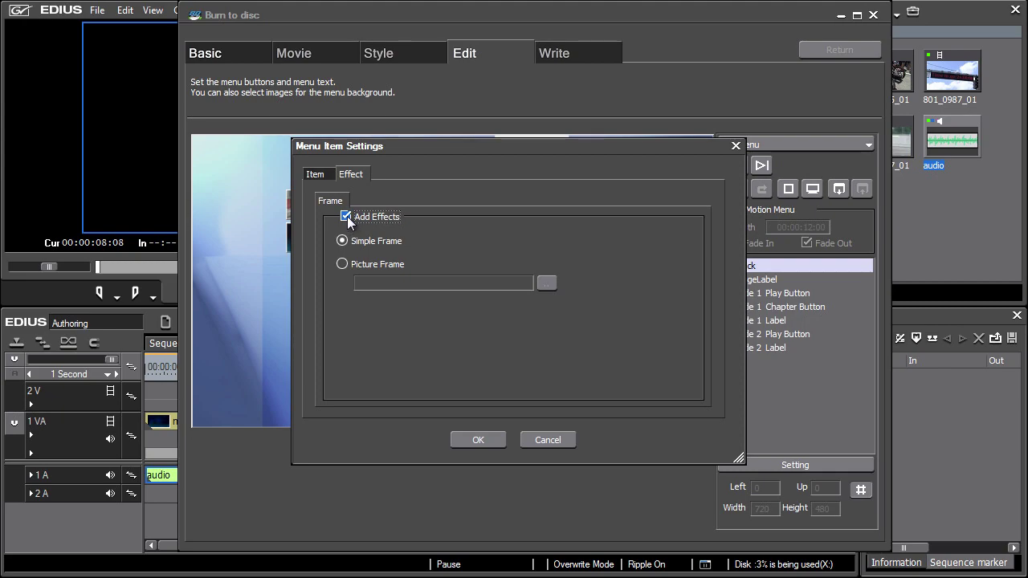
{"action": "left_click", "coordinate": [315, 175]}
{"action": "left_click_drag", "start_coordinate": [422, 387], "coordinate": [566, 388]}
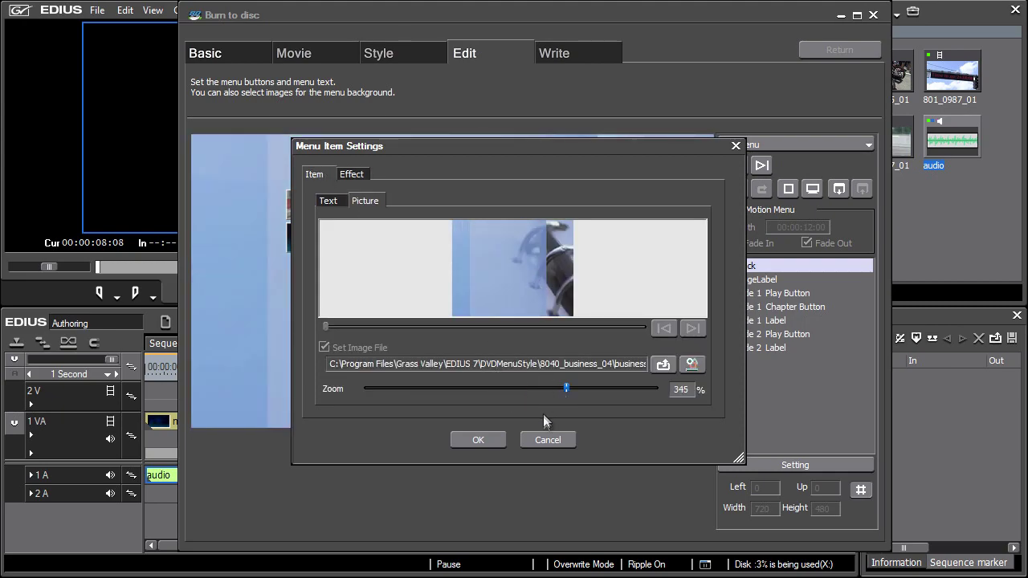
{"action": "left_click", "coordinate": [548, 439]}
Open the Authoring label's settings and close them without changes
{"action": "left_click", "coordinate": [559, 378]}
{"action": "double_click", "coordinate": [559, 365]}
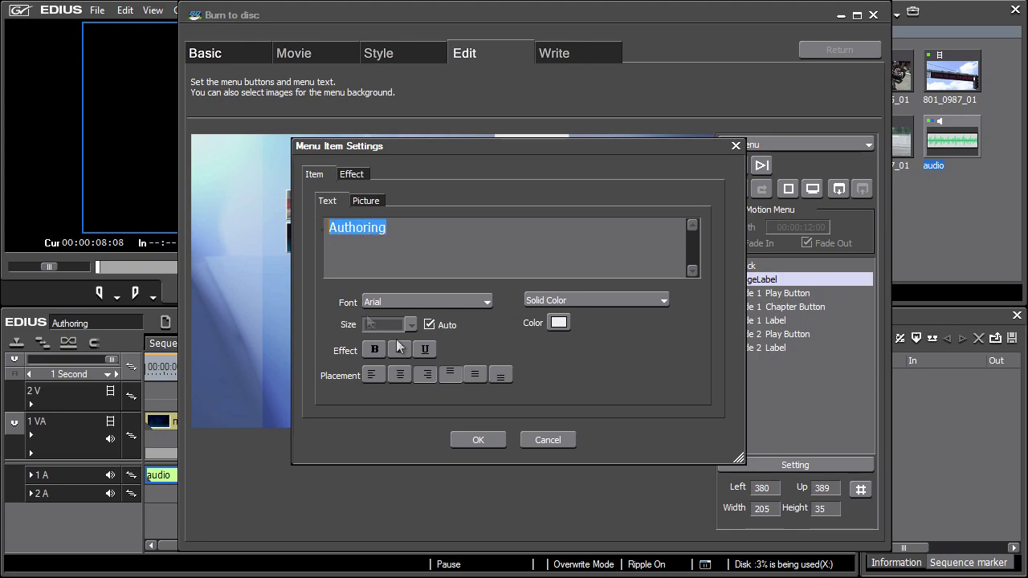
{"action": "left_click", "coordinate": [543, 437]}
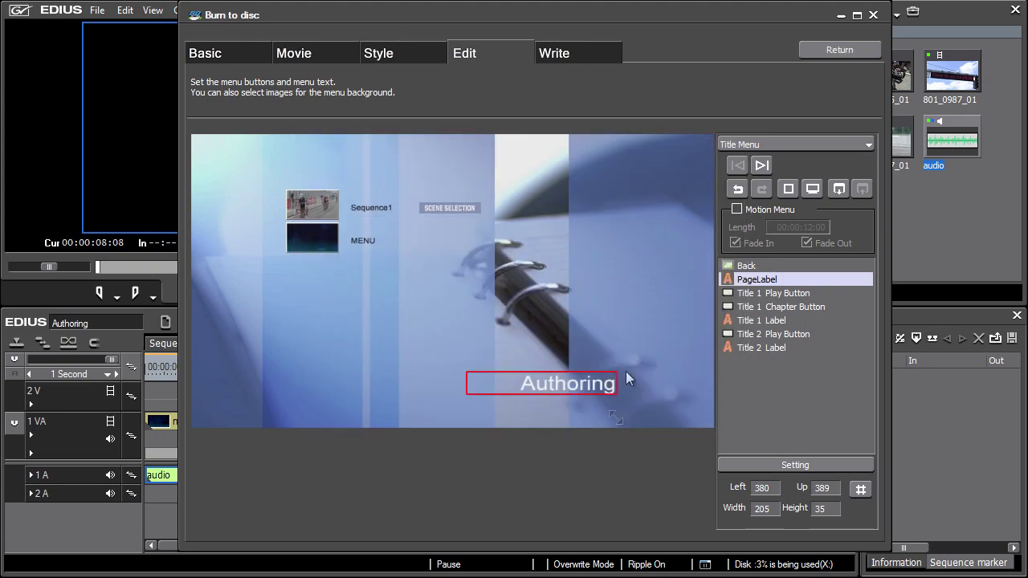
Enable Motion Menu and set the MENU sequence as the menu's moving background
{"action": "left_click", "coordinate": [736, 210]}
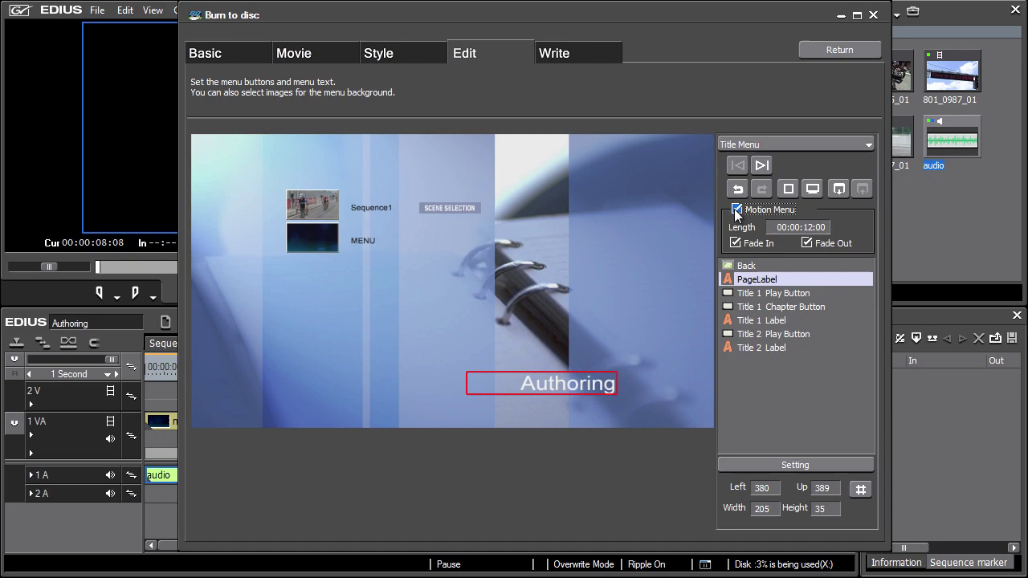
{"action": "left_click", "coordinate": [763, 268]}
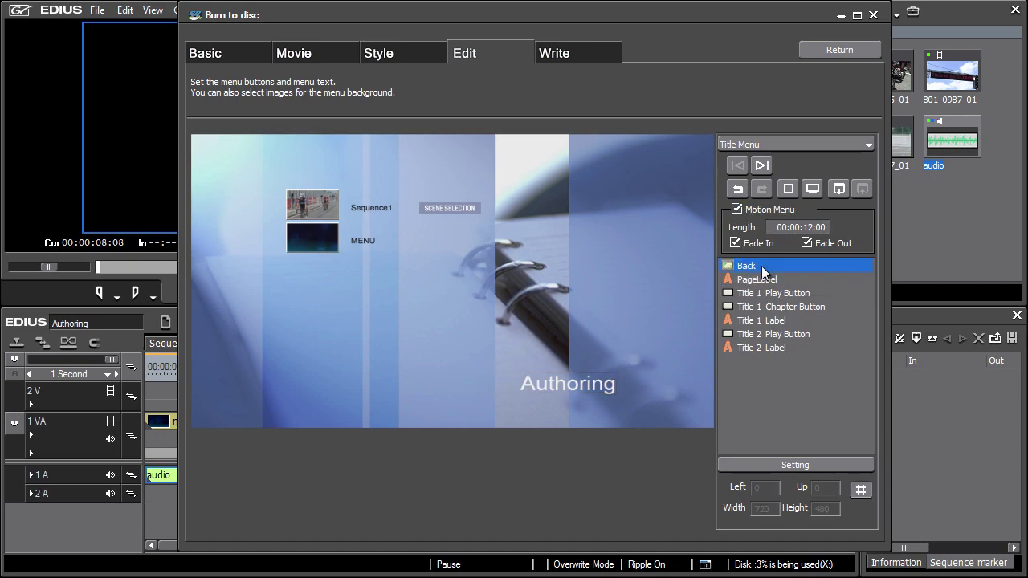
{"action": "double_click", "coordinate": [762, 268]}
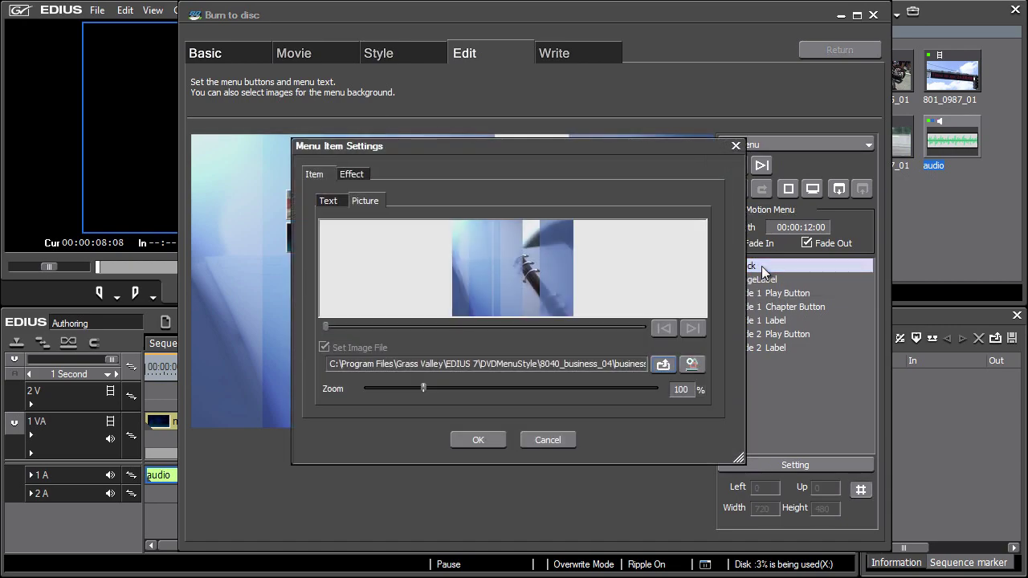
{"action": "left_click", "coordinate": [692, 365]}
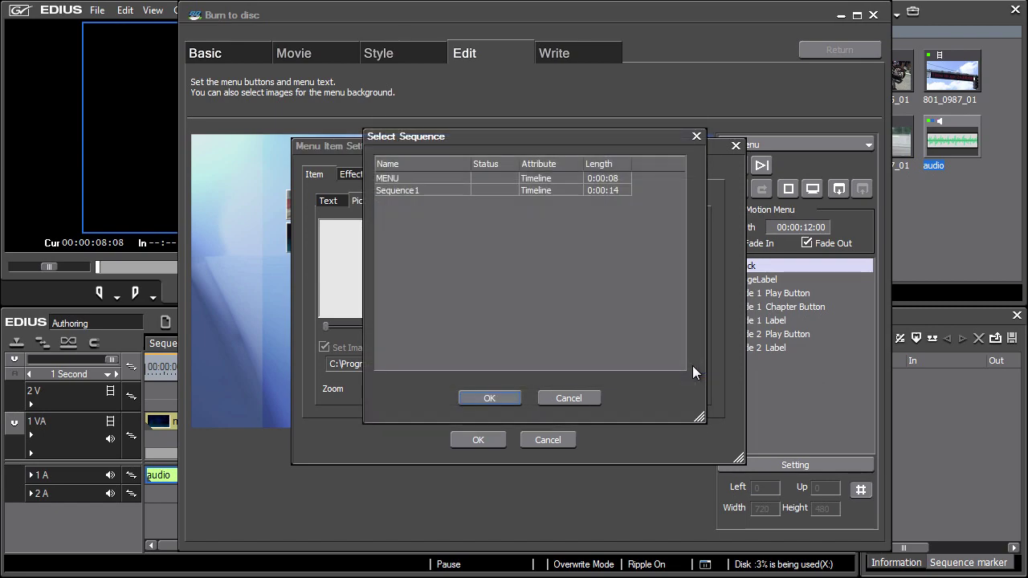
{"action": "left_click", "coordinate": [433, 178]}
{"action": "left_click", "coordinate": [490, 397]}
{"action": "left_click", "coordinate": [480, 439]}
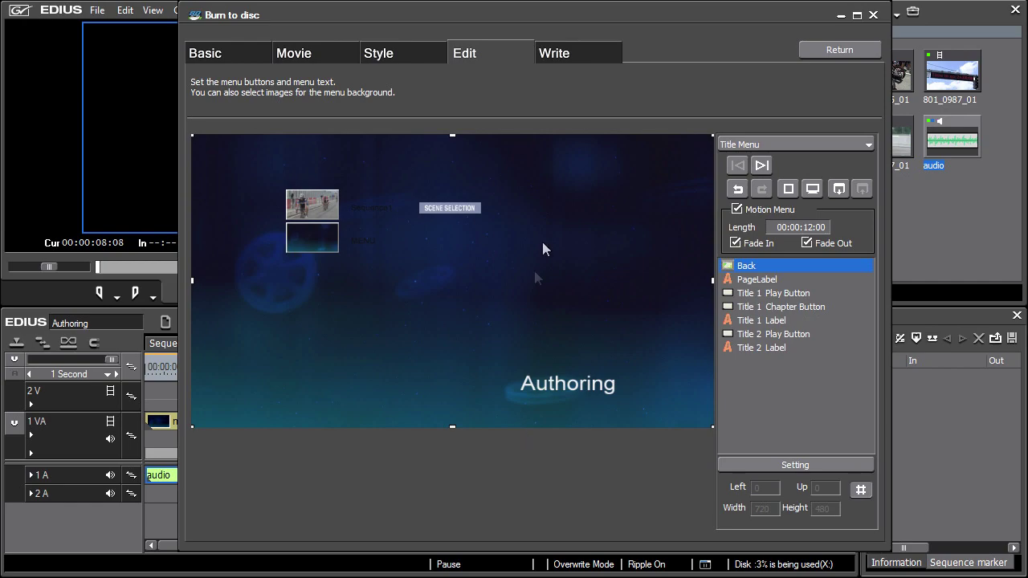
Enable detailed settings on the disc Write tab
{"action": "left_click", "coordinate": [599, 53]}
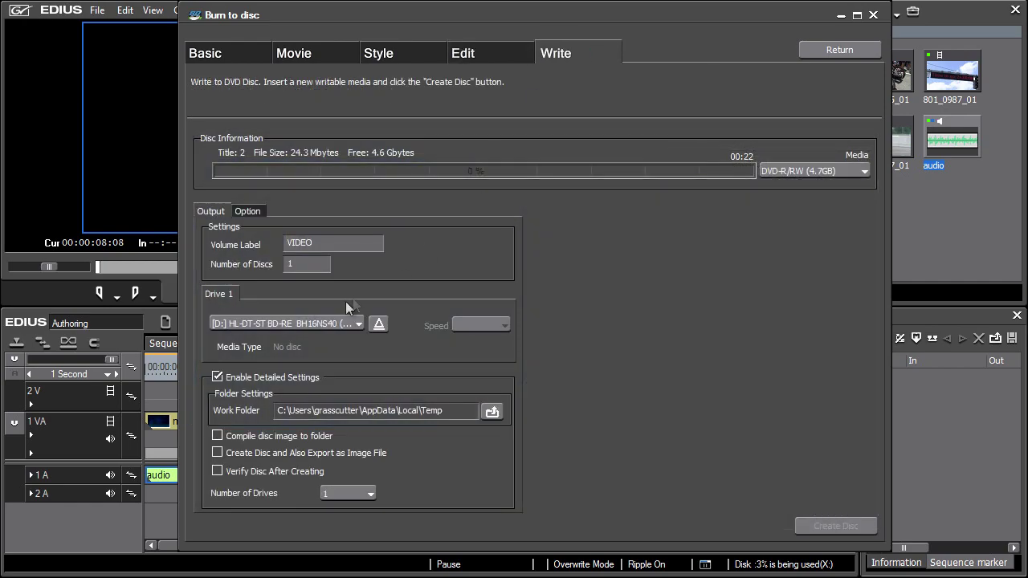
{"action": "left_click", "coordinate": [217, 377]}
{"action": "left_click", "coordinate": [217, 378]}
Set the work folder to EDIUS projects on the X: VIDEODATA drive
{"action": "left_click", "coordinate": [491, 411]}
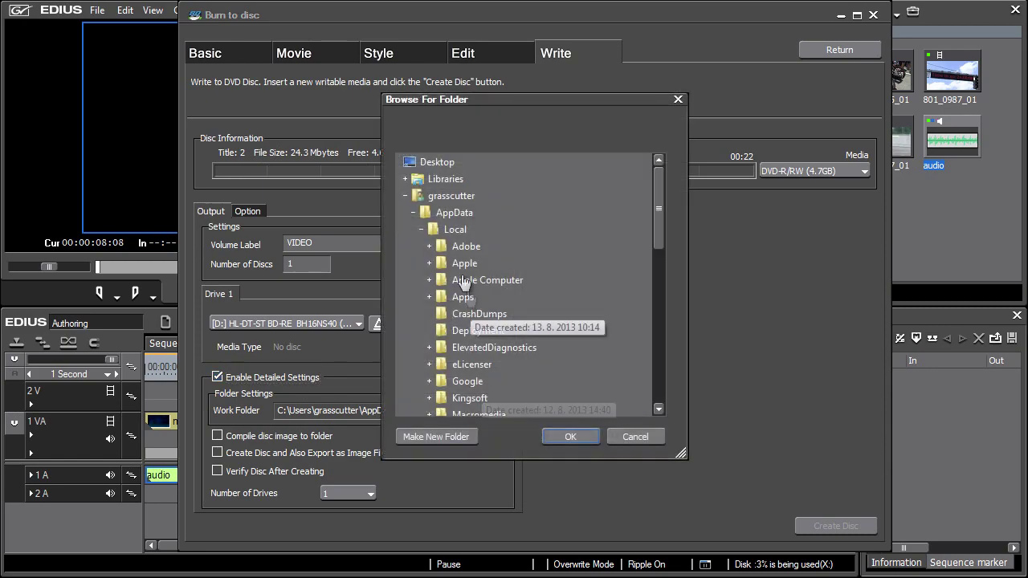
{"action": "left_click", "coordinate": [407, 196]}
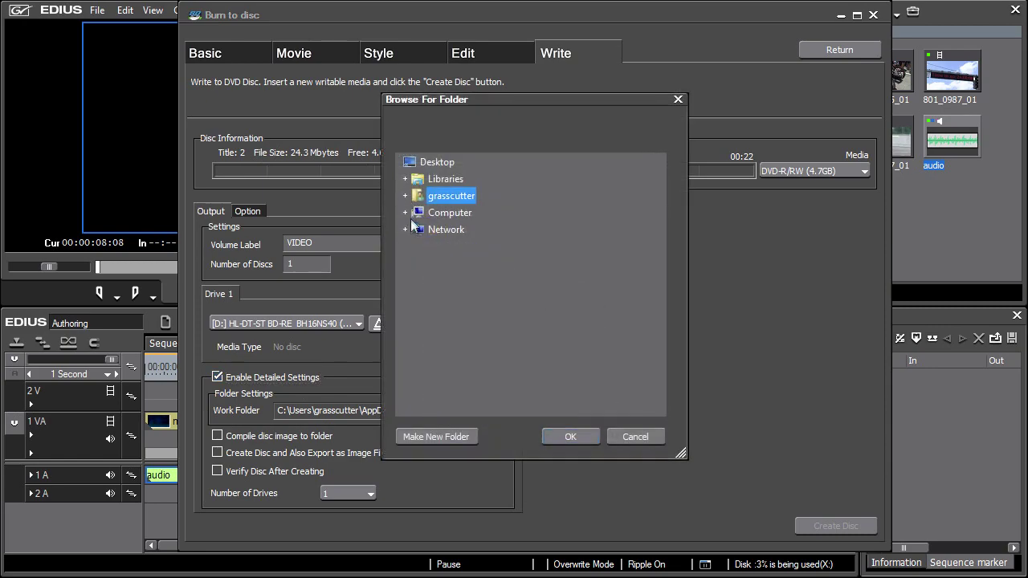
{"action": "left_click", "coordinate": [405, 212]}
{"action": "left_click", "coordinate": [413, 264]}
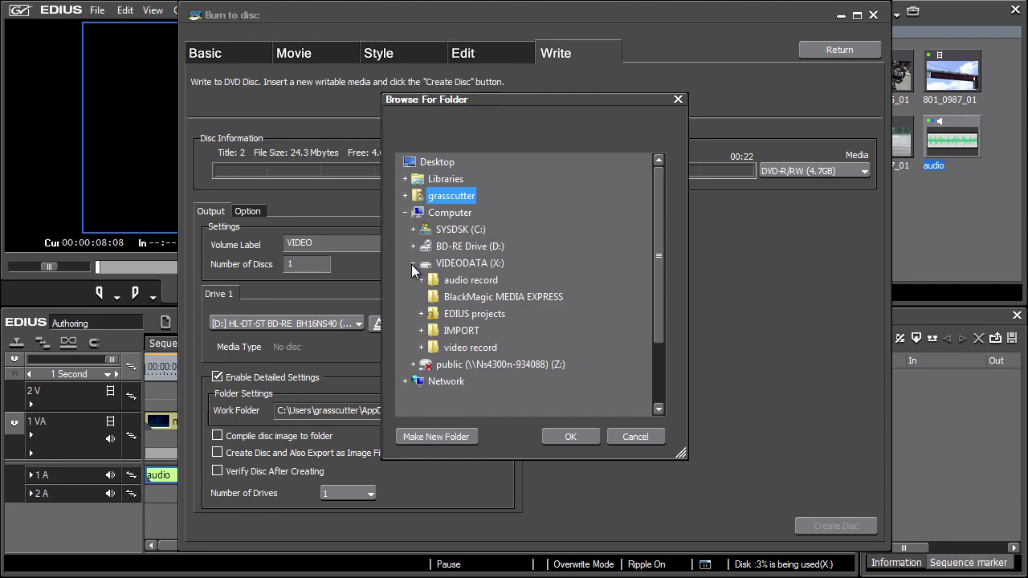
{"action": "left_click", "coordinate": [472, 314]}
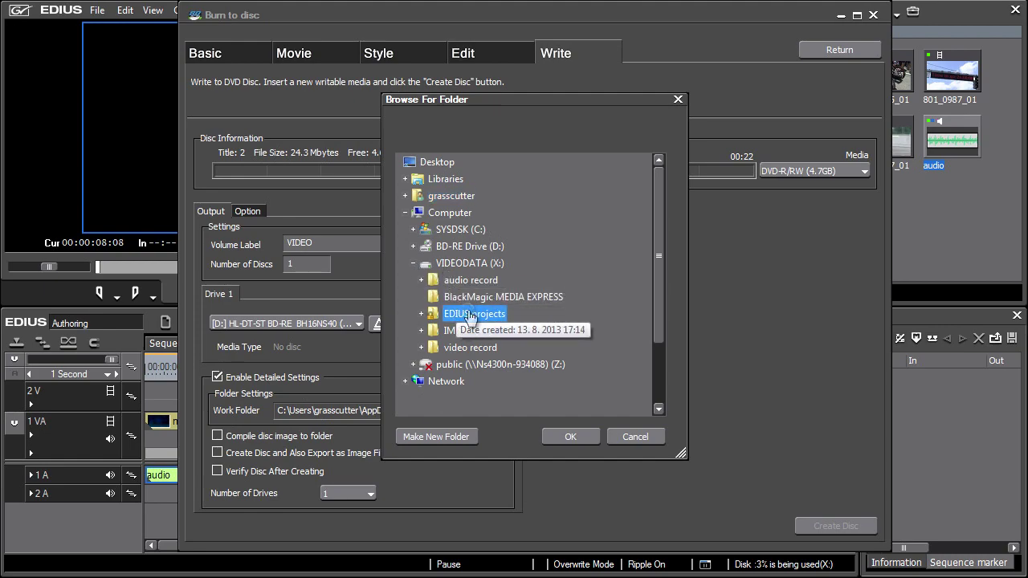
{"action": "left_click", "coordinate": [580, 435]}
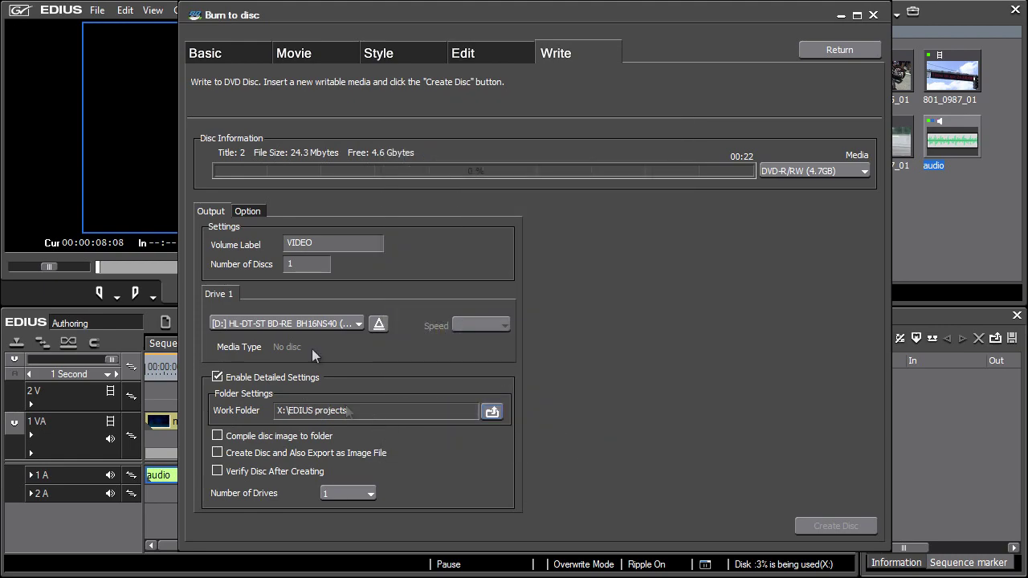
Check the Option tab's playback commands, then enable Compile disc image to folder
{"action": "left_click", "coordinate": [248, 214]}
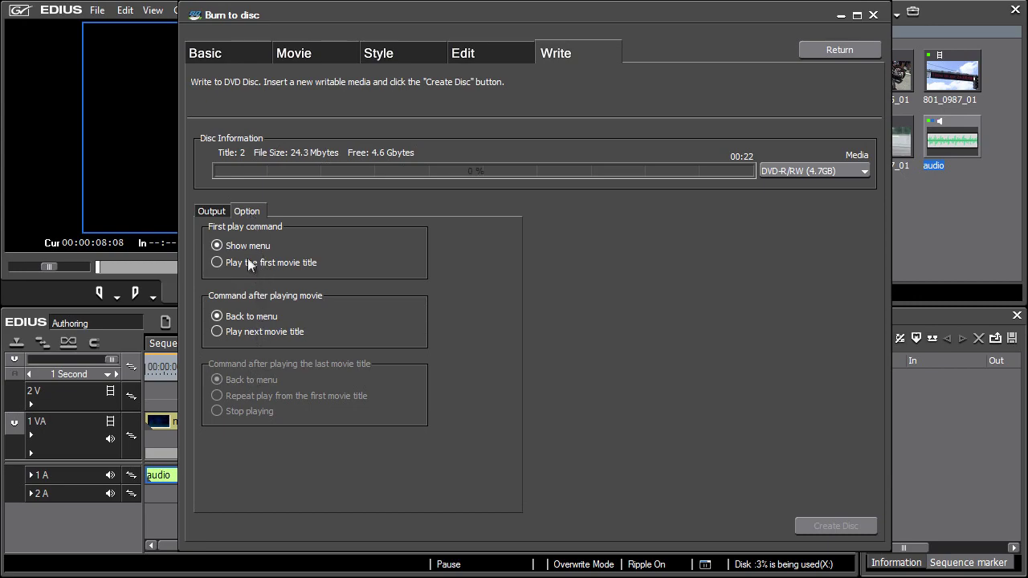
{"action": "left_click", "coordinate": [218, 210]}
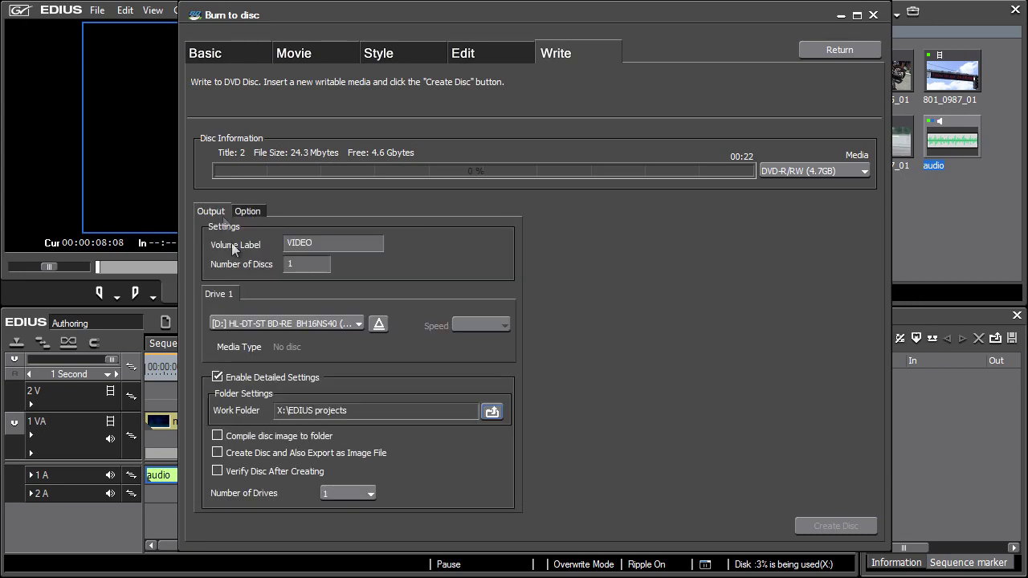
{"action": "left_click", "coordinate": [217, 436]}
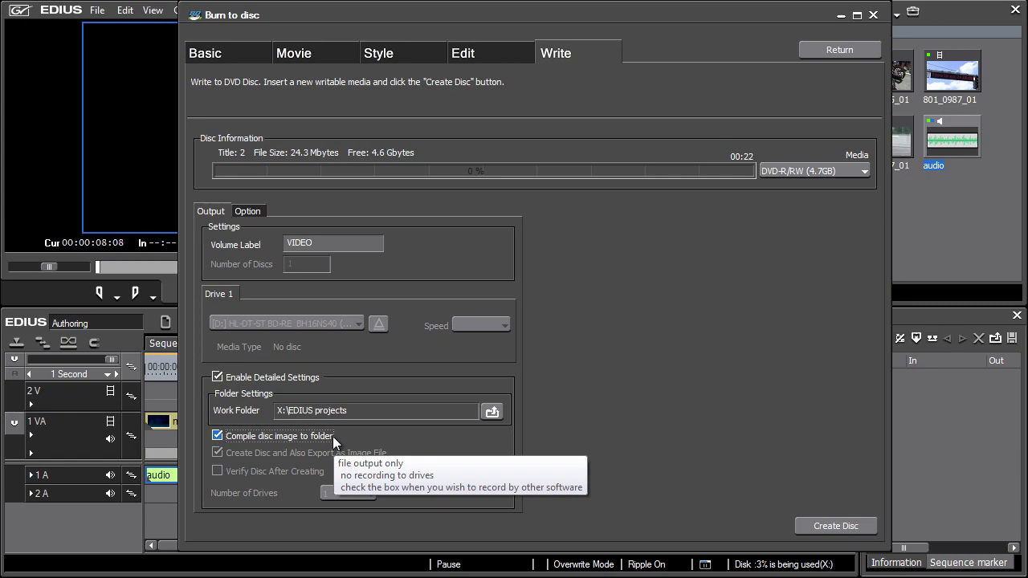
Create the DVD image, then retarget the disc to Blu-ray with H.264 and review its BD-R/RE 25GB write settings
{"action": "left_click", "coordinate": [857, 526]}
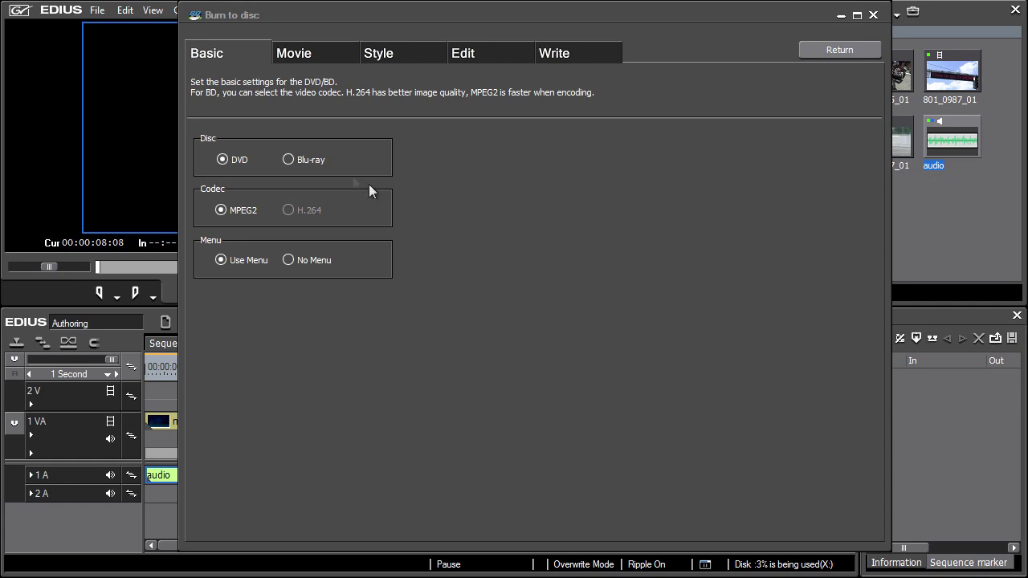
{"action": "left_click", "coordinate": [289, 159]}
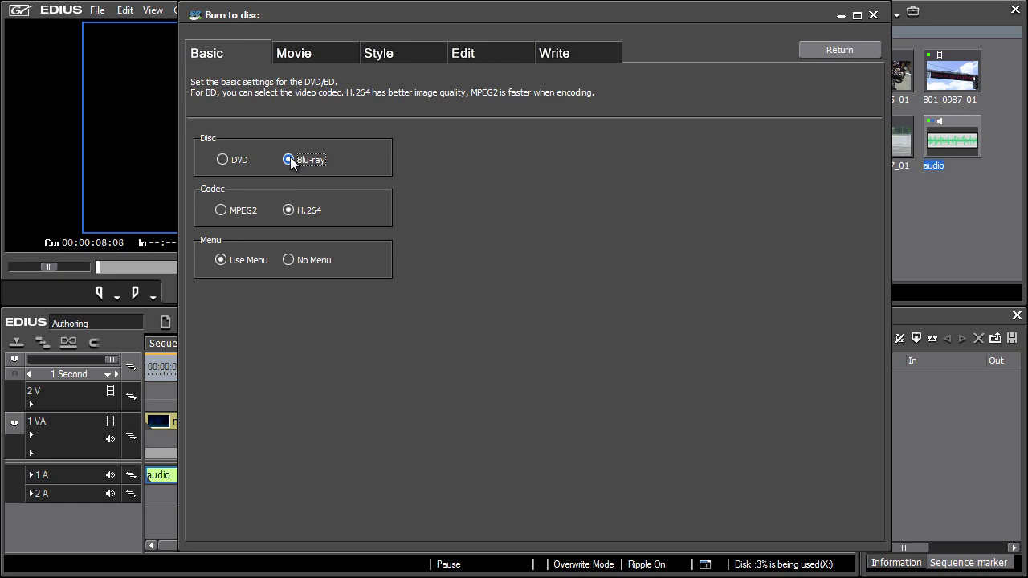
{"action": "left_click", "coordinate": [287, 210]}
{"action": "left_click", "coordinate": [608, 46]}
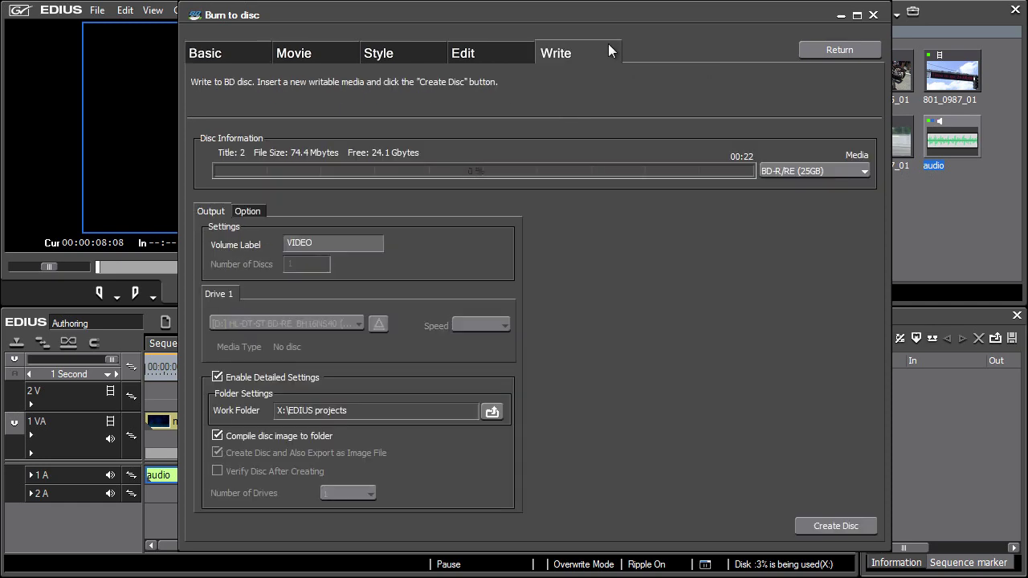